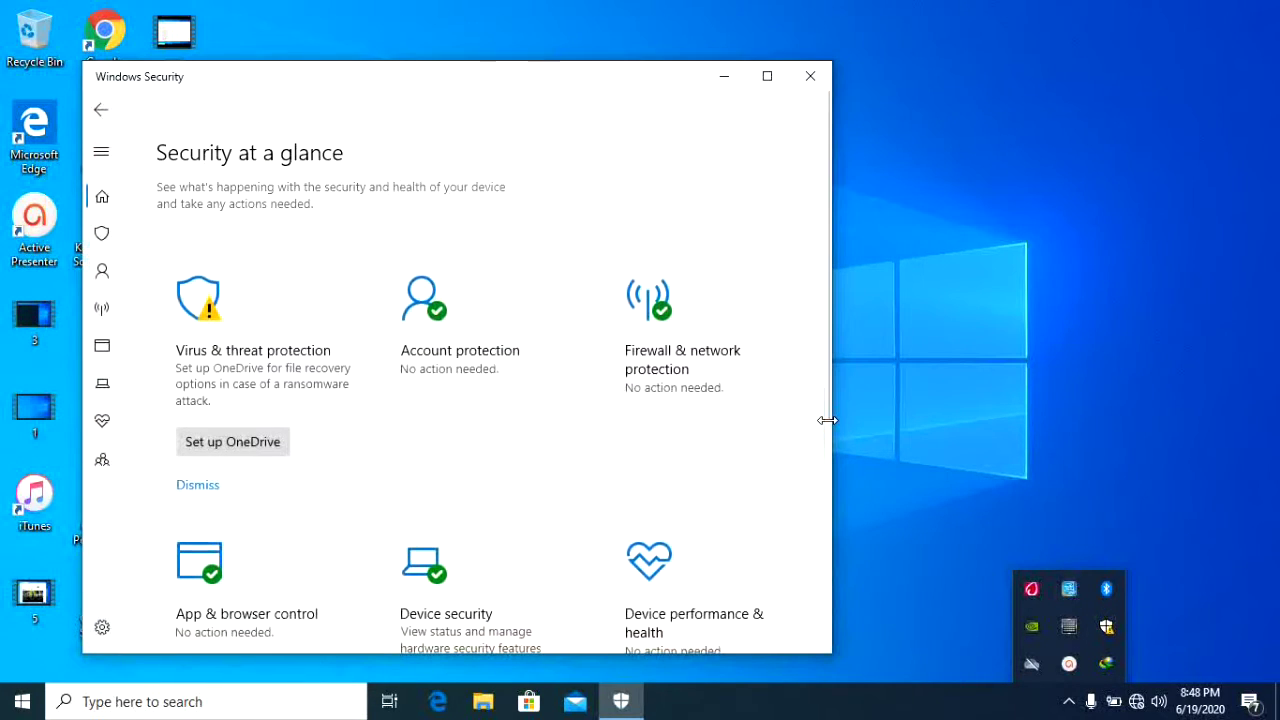
Dismiss the OneDrive setup recommendation and open the Virus & threat protection settings.
left_click(200, 488)
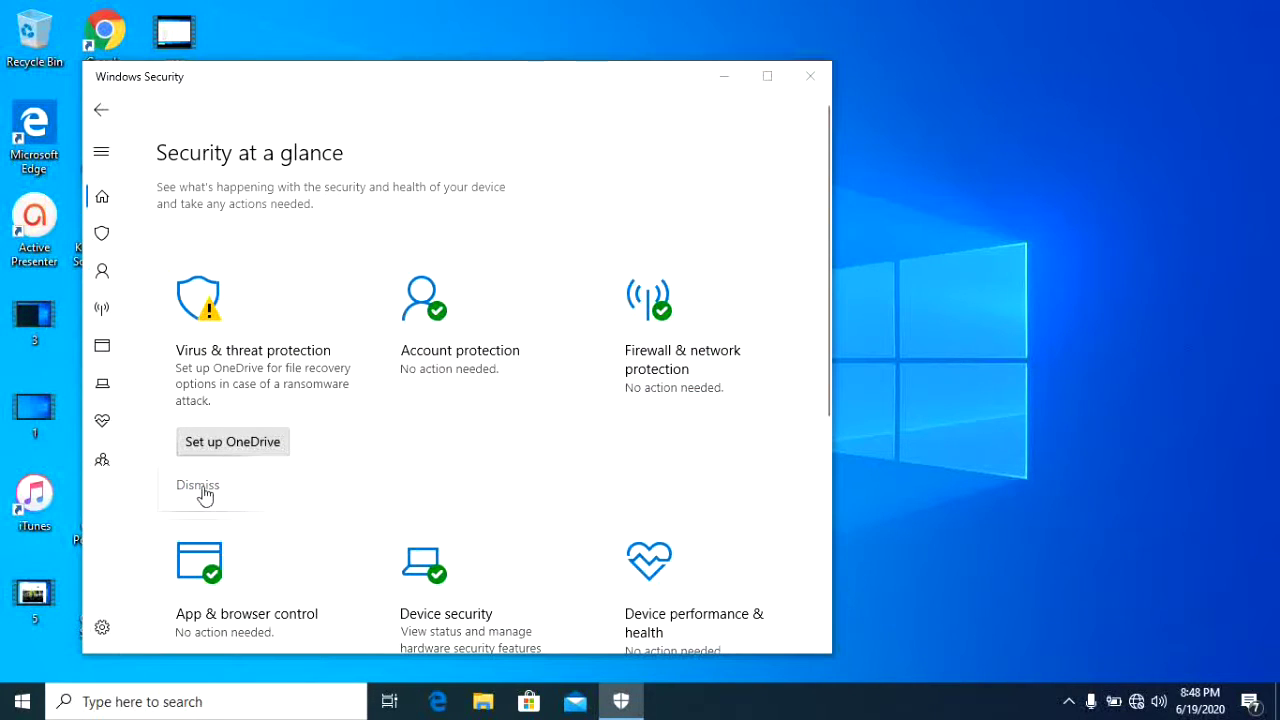
left_click(236, 366)
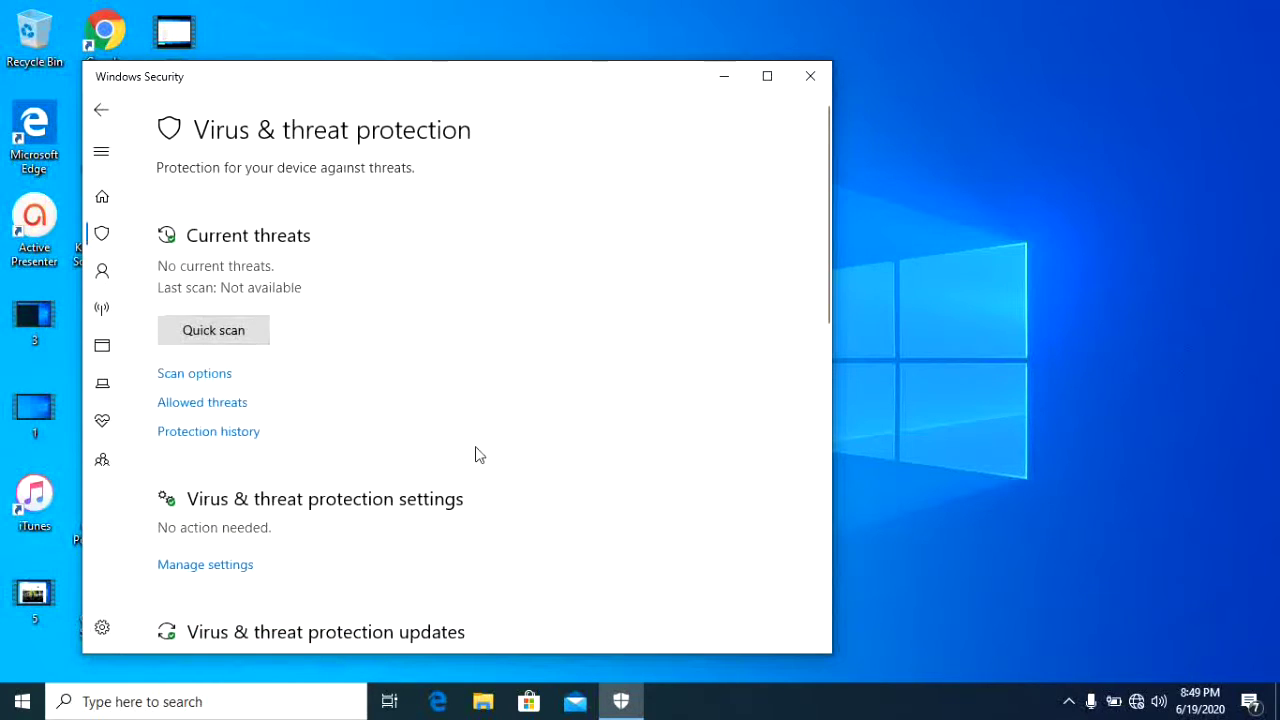
scroll(826, 630, "down", 10)
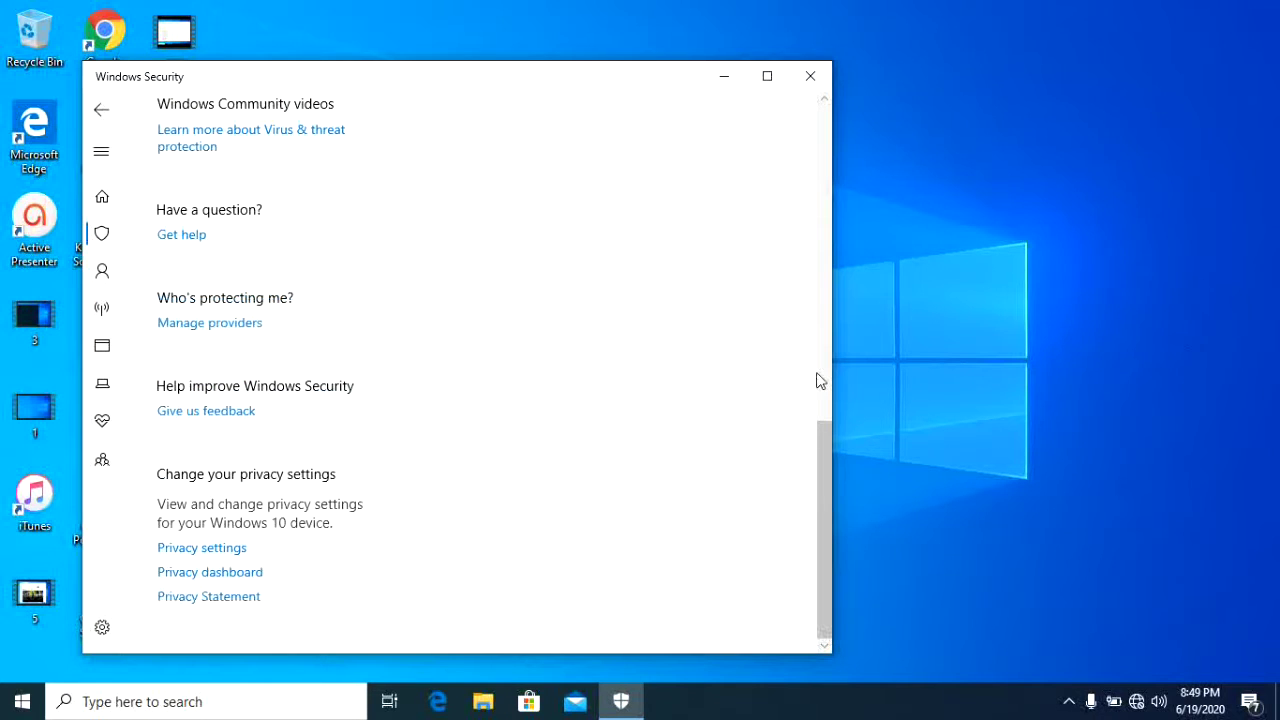
left_click(822, 338)
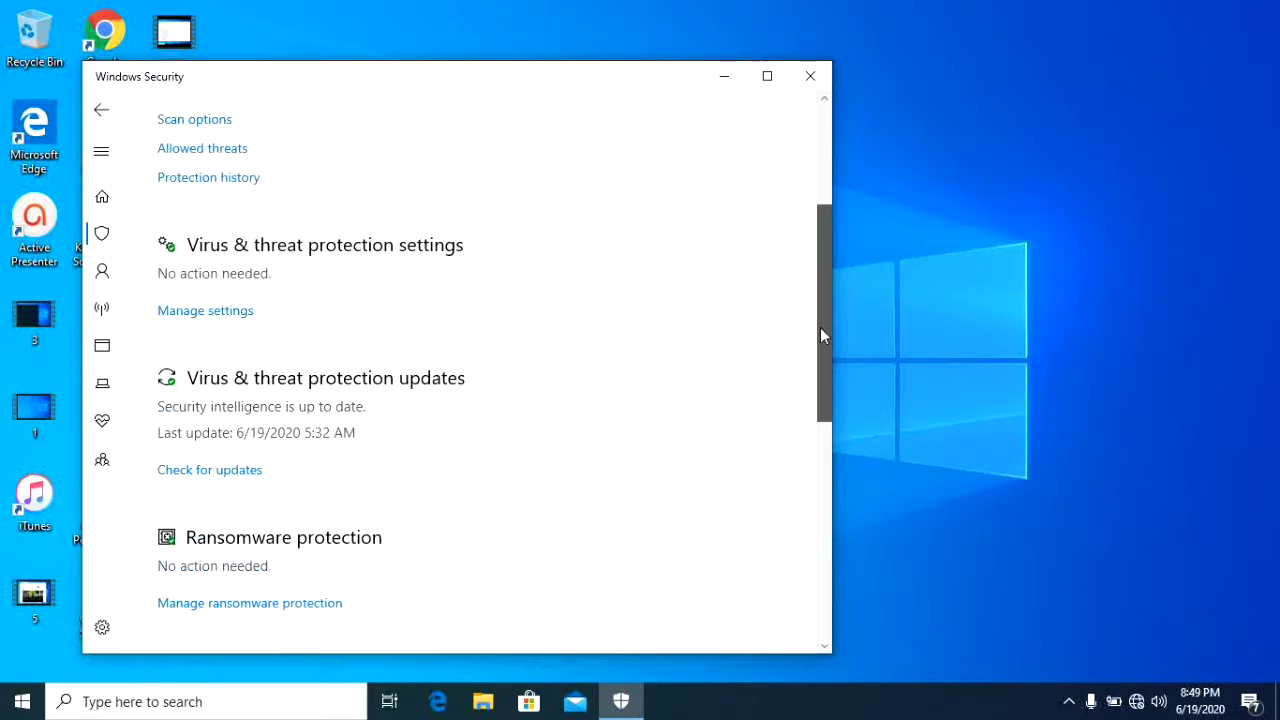
left_click(225, 313)
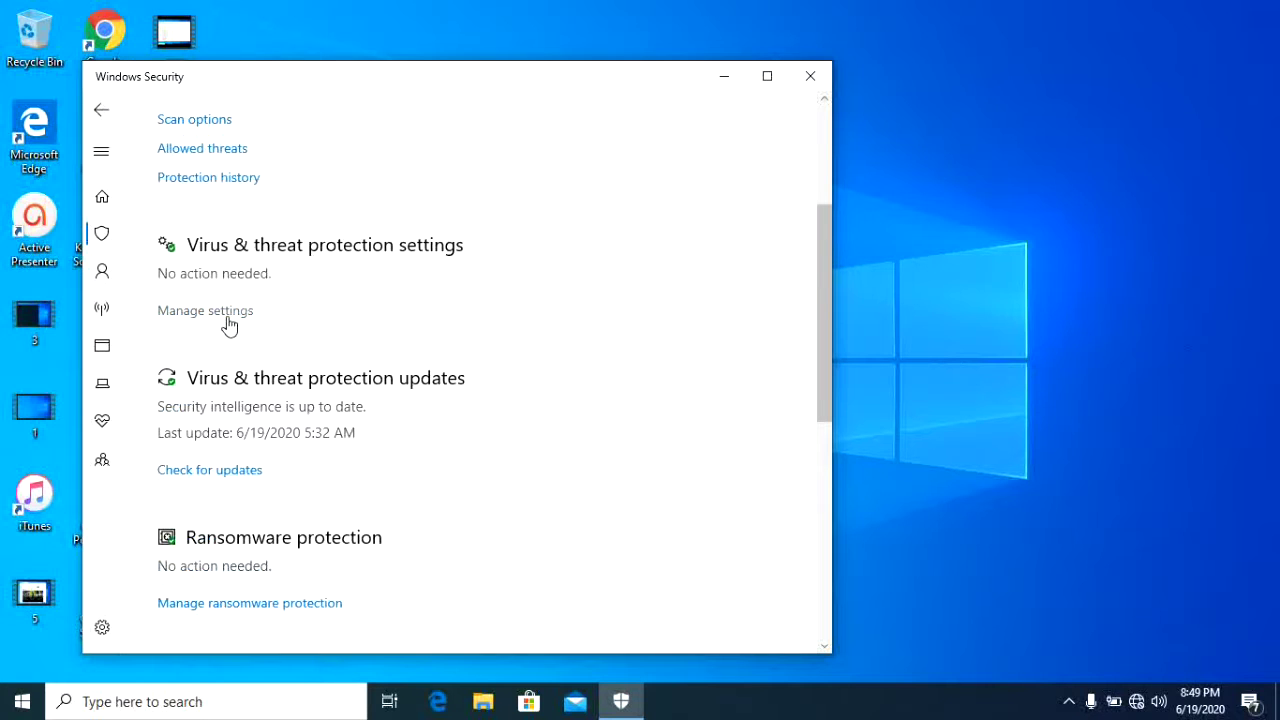
Turn off Real-time protection and Cloud-delivered protection.
scroll(226, 320, "down", 1)
left_click(178, 363)
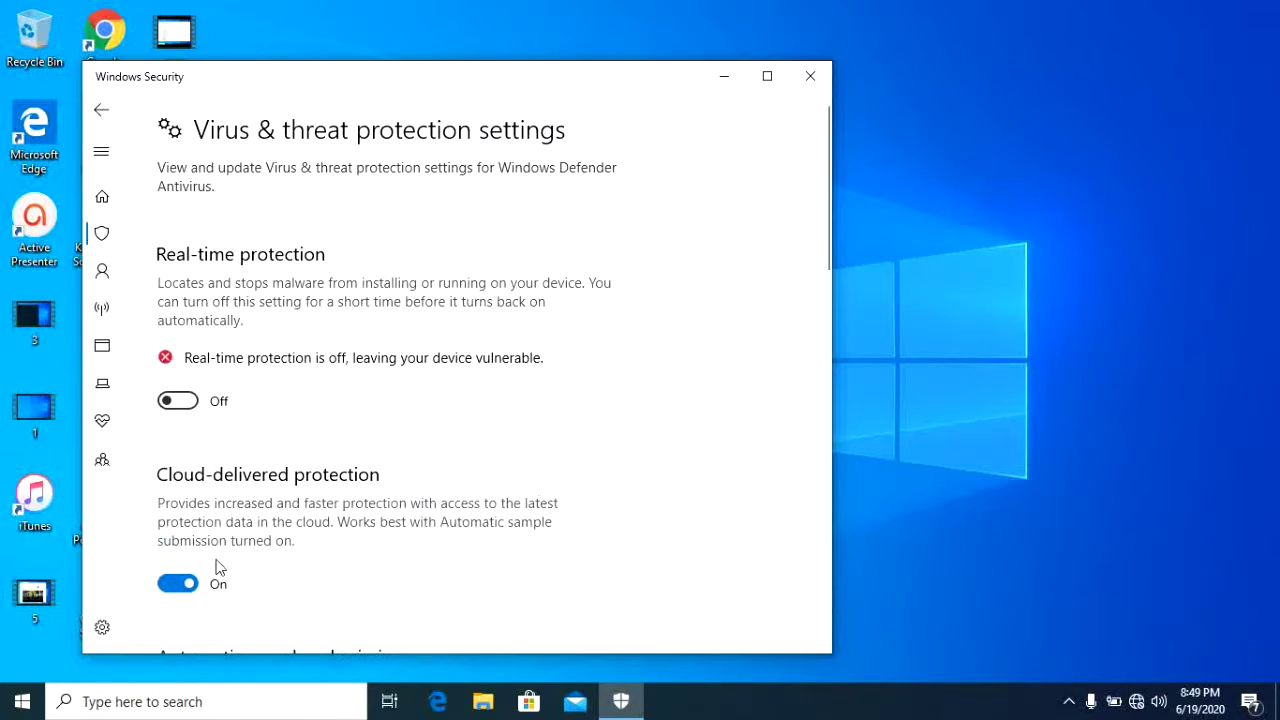
left_click(188, 585)
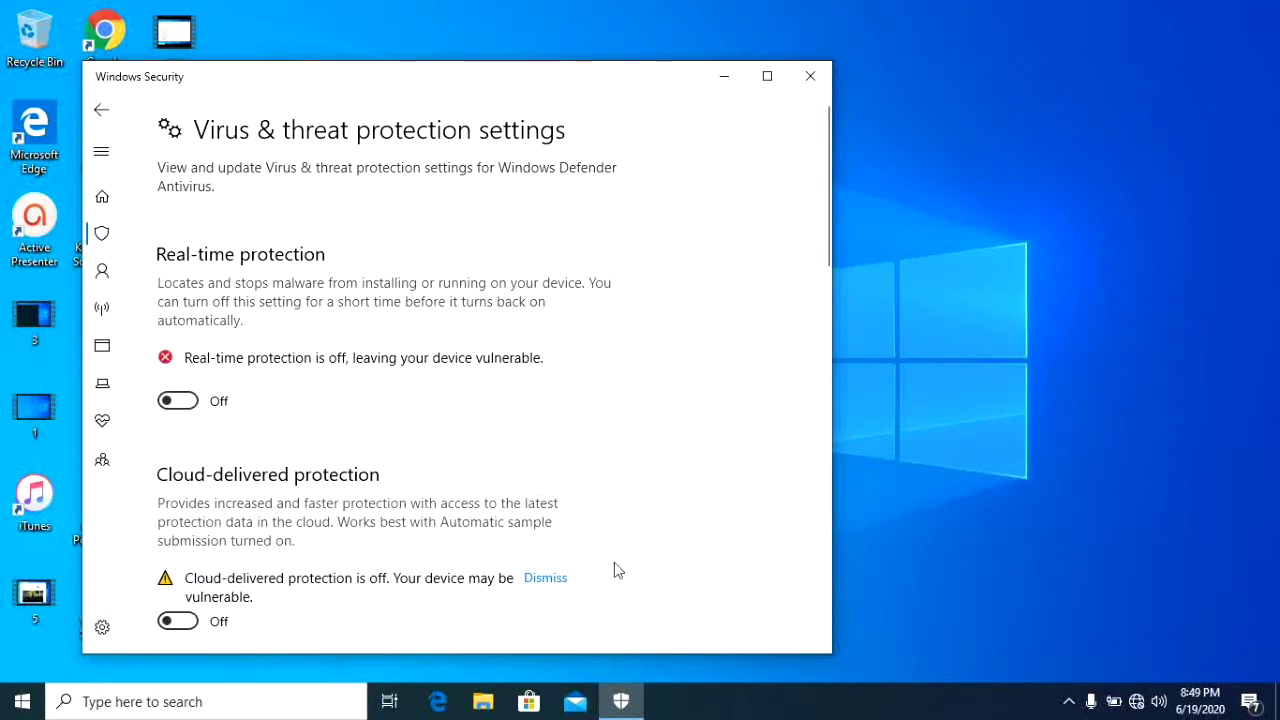
Turn off Tamper Protection in the Virus & threat protection settings.
left_click(827, 633)
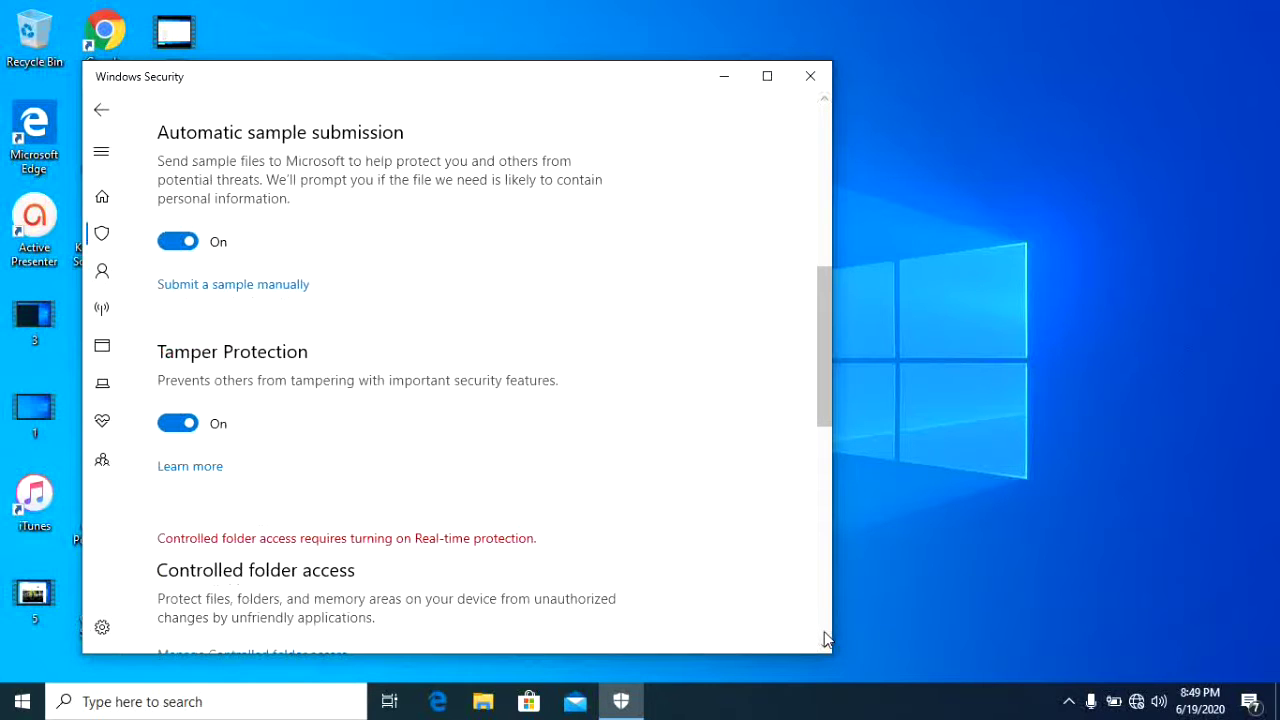
left_click(824, 631)
left_click(824, 631)
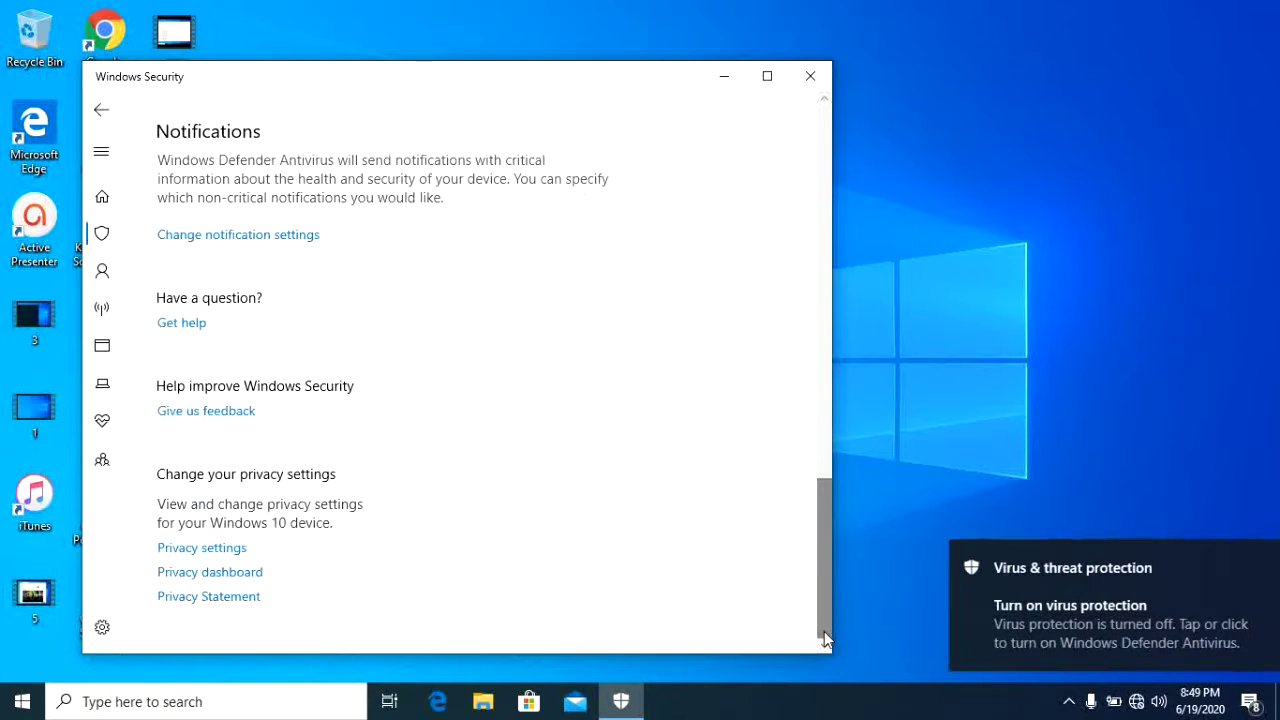
left_click(821, 317)
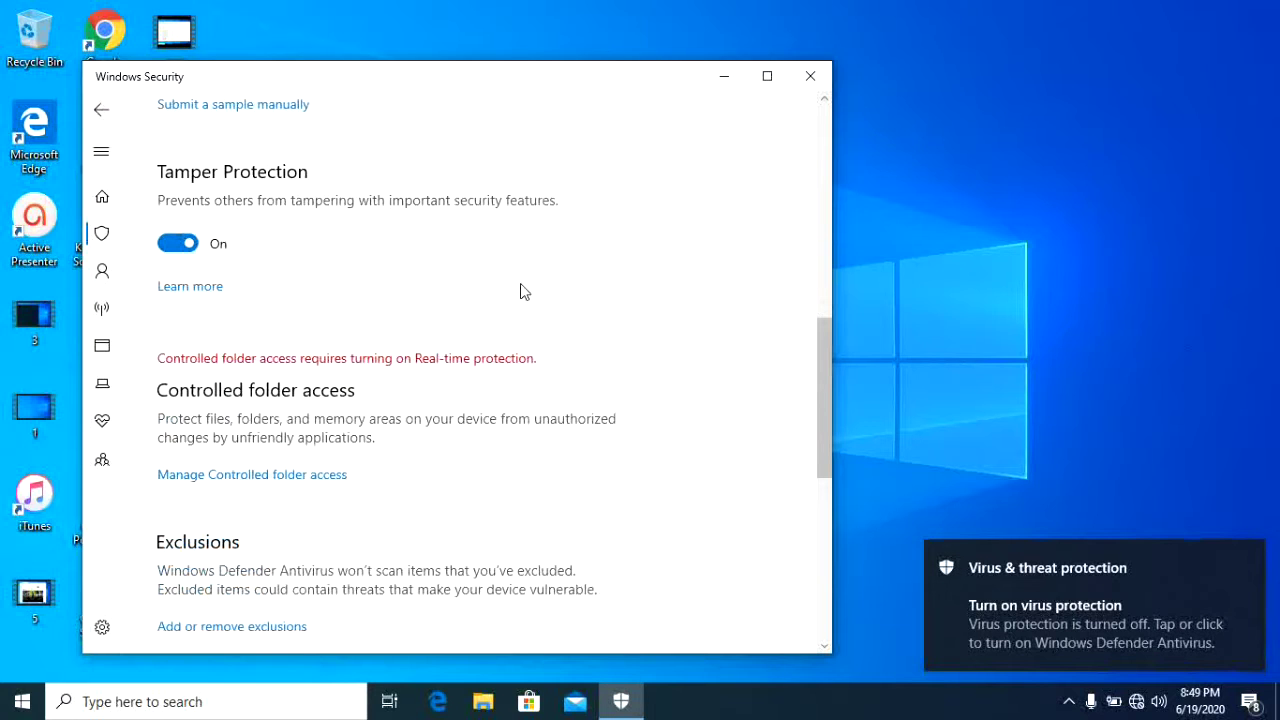
left_click(188, 243)
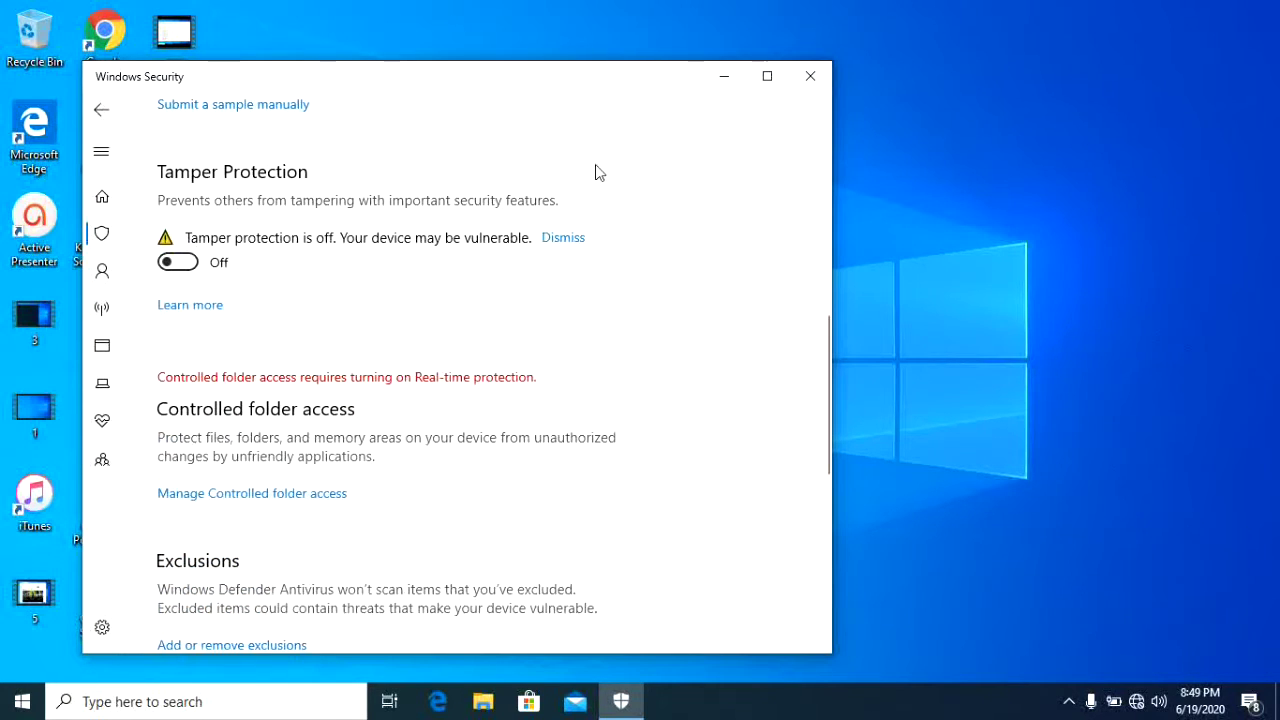
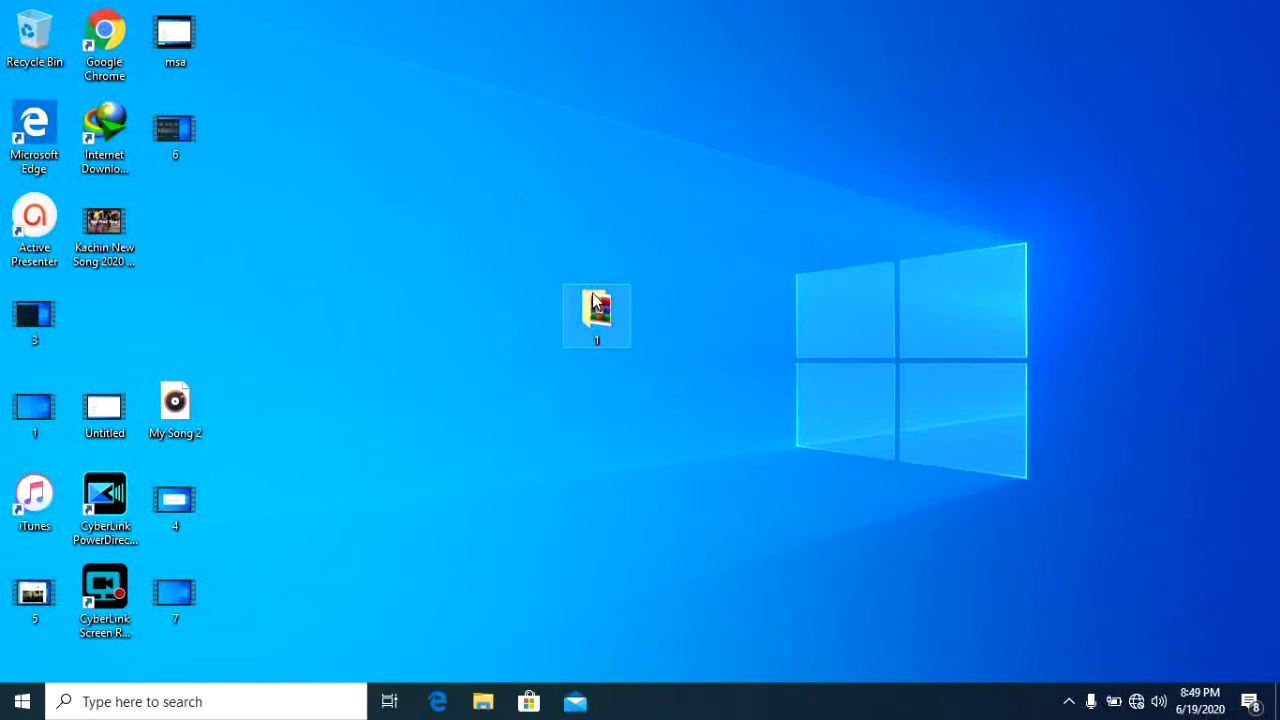
Open the desktop folder 1 and extract the Microsoft.Office.2016-2019x64.v2019.07 archive into that same folder.
double_click(594, 302)
left_click(449, 245)
right_click(449, 245)
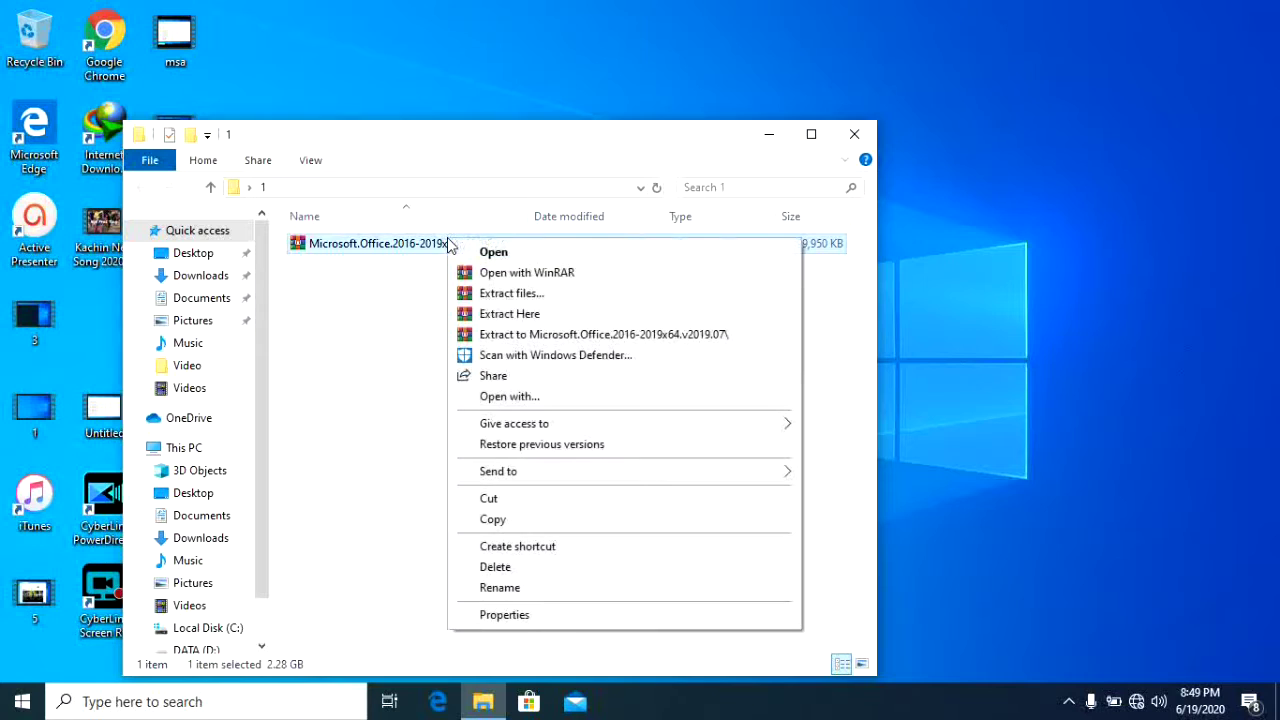
left_click(487, 314)
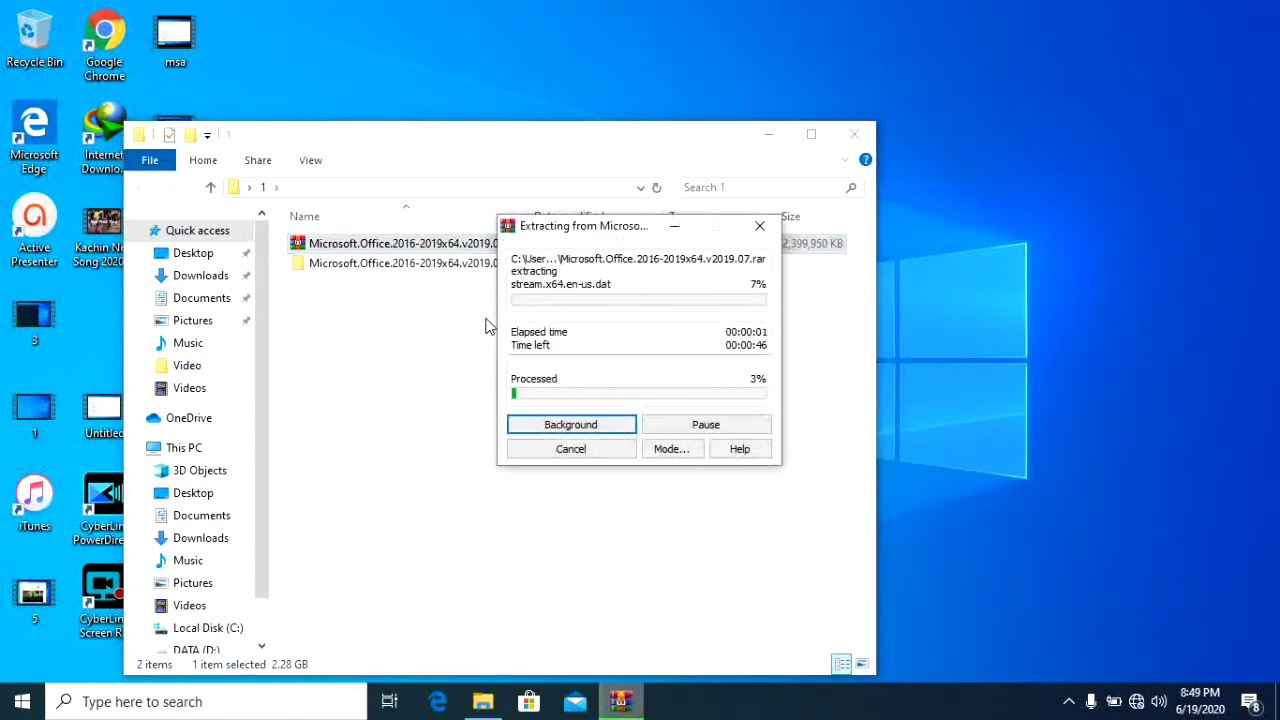
left_click(1068, 701)
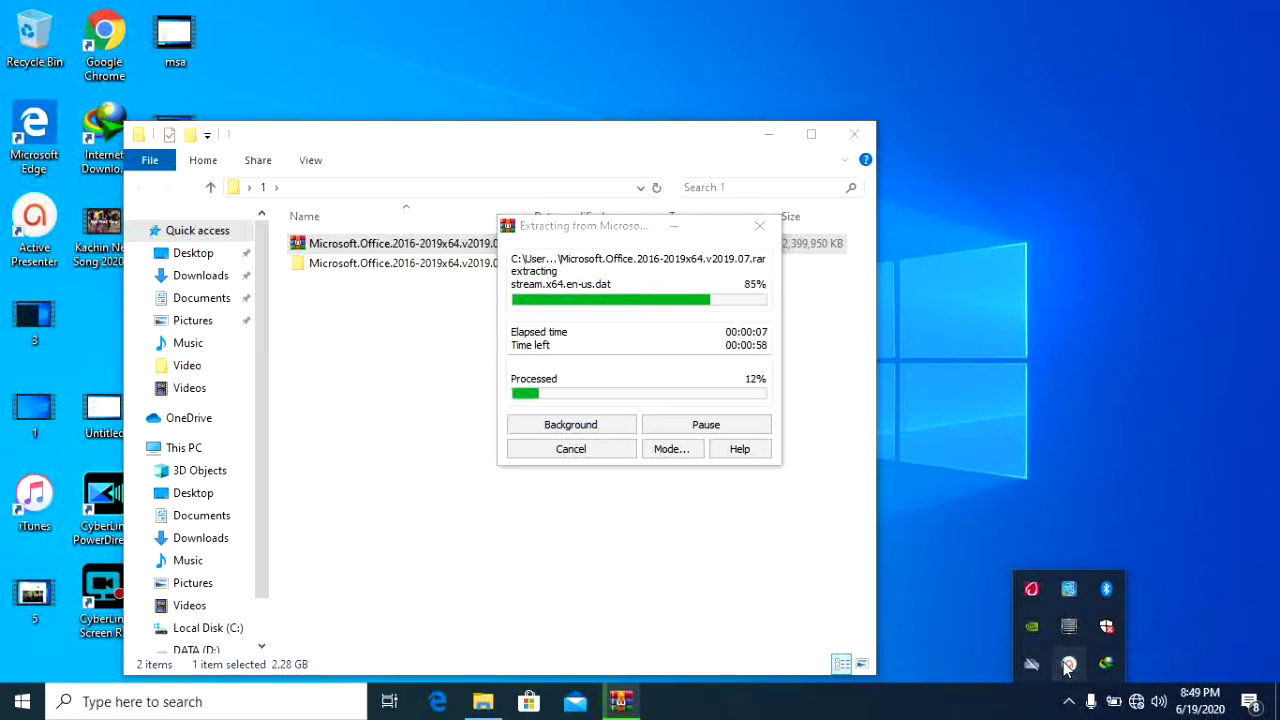
left_click(1068, 664)
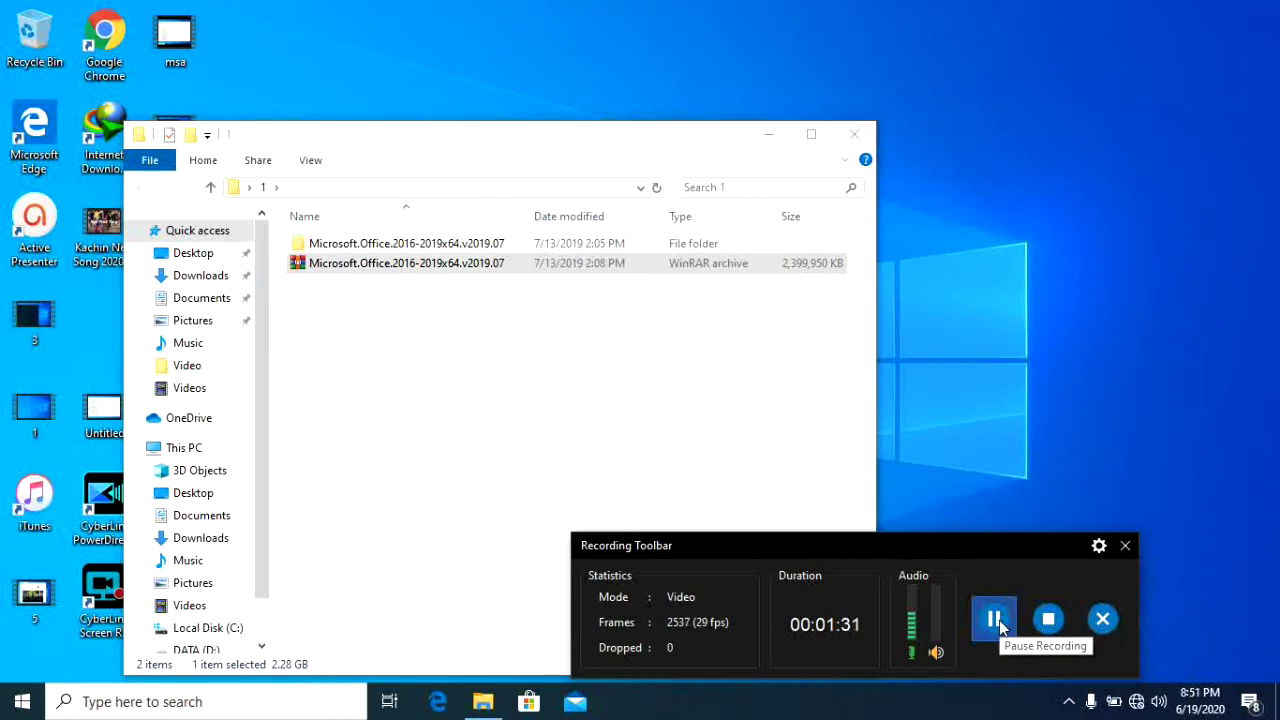
left_click(1123, 546)
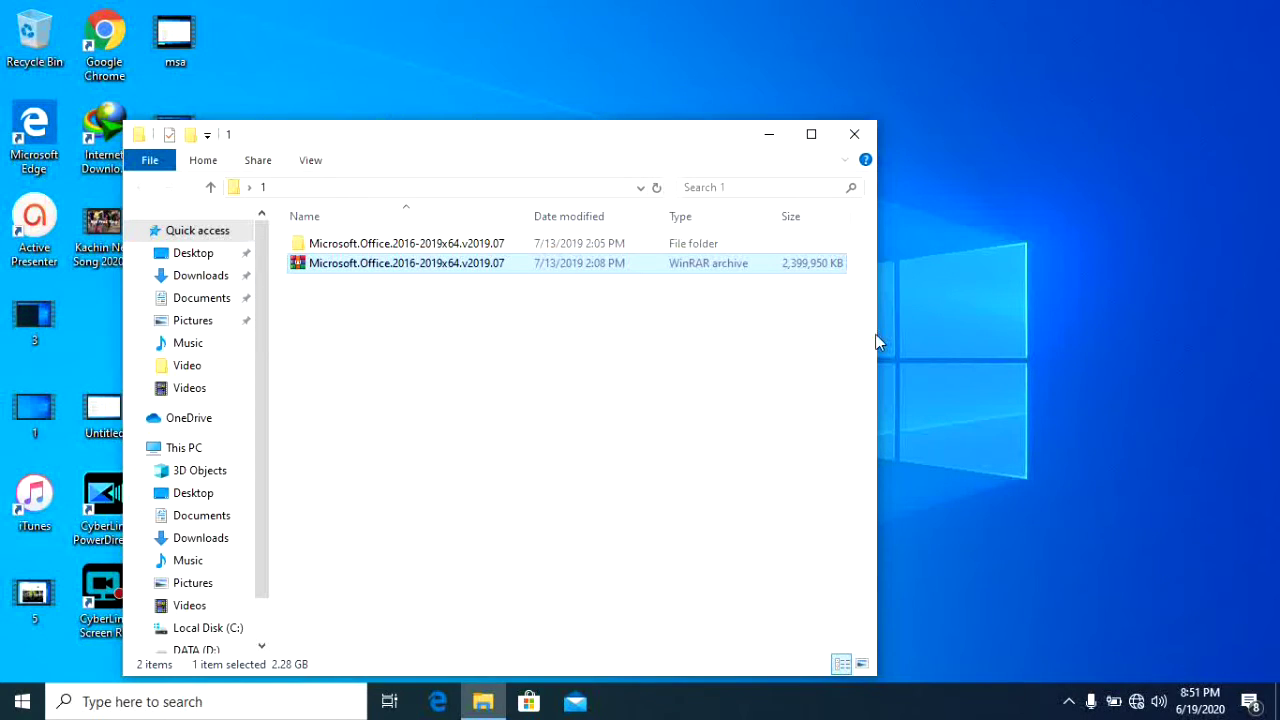
Run the AUTORUN application from the extracted folder and start installing 64-bit Office Professional Plus 2019 with Word, Excel and PowerPoint.
double_click(735, 246)
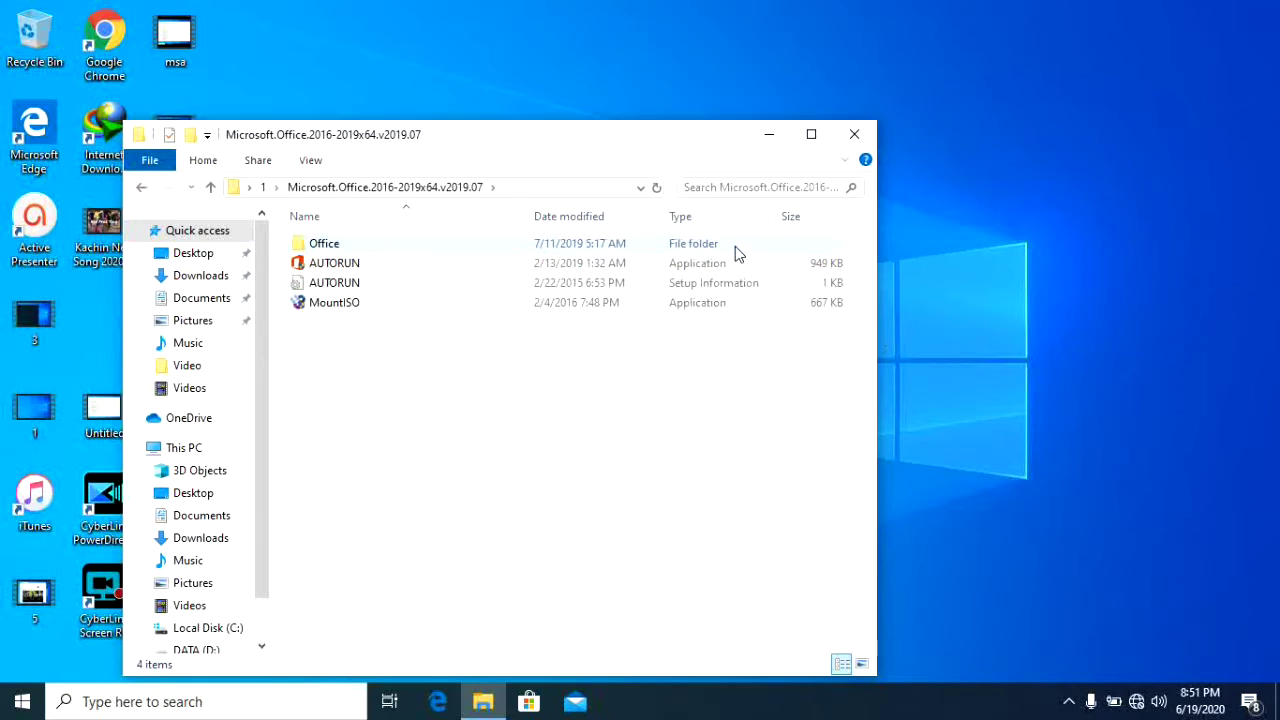
double_click(703, 246)
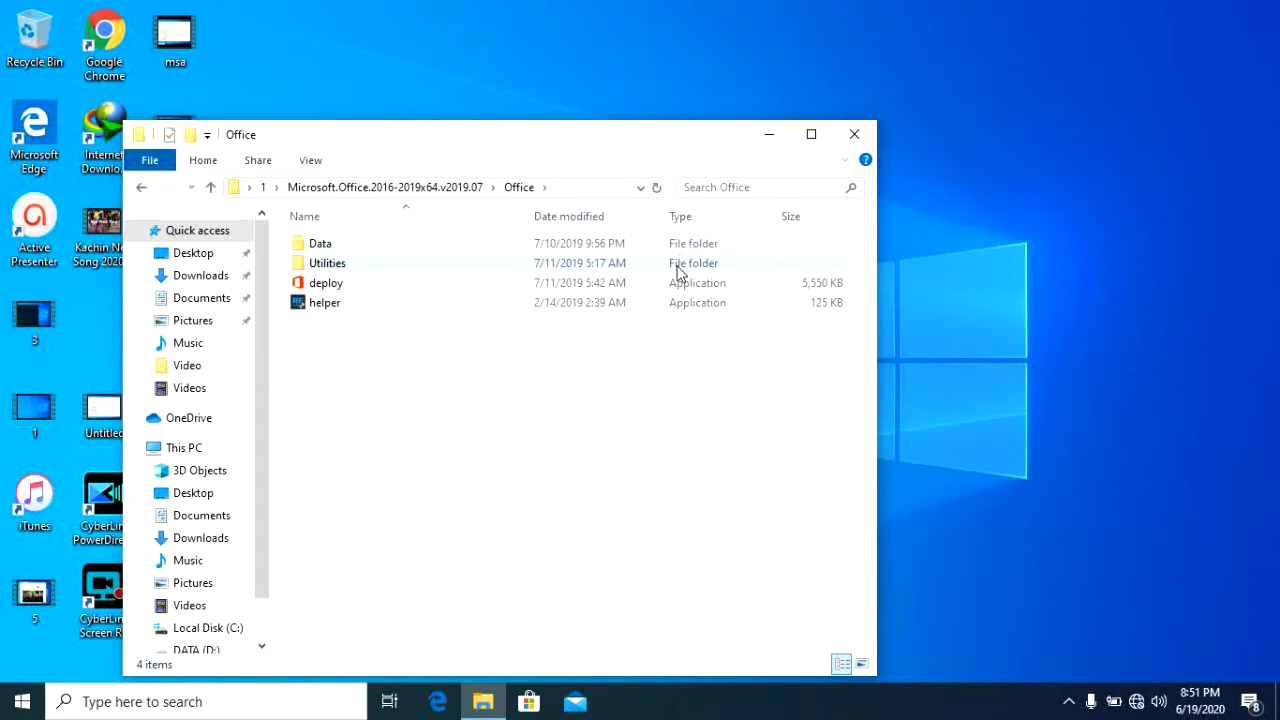
double_click(668, 283)
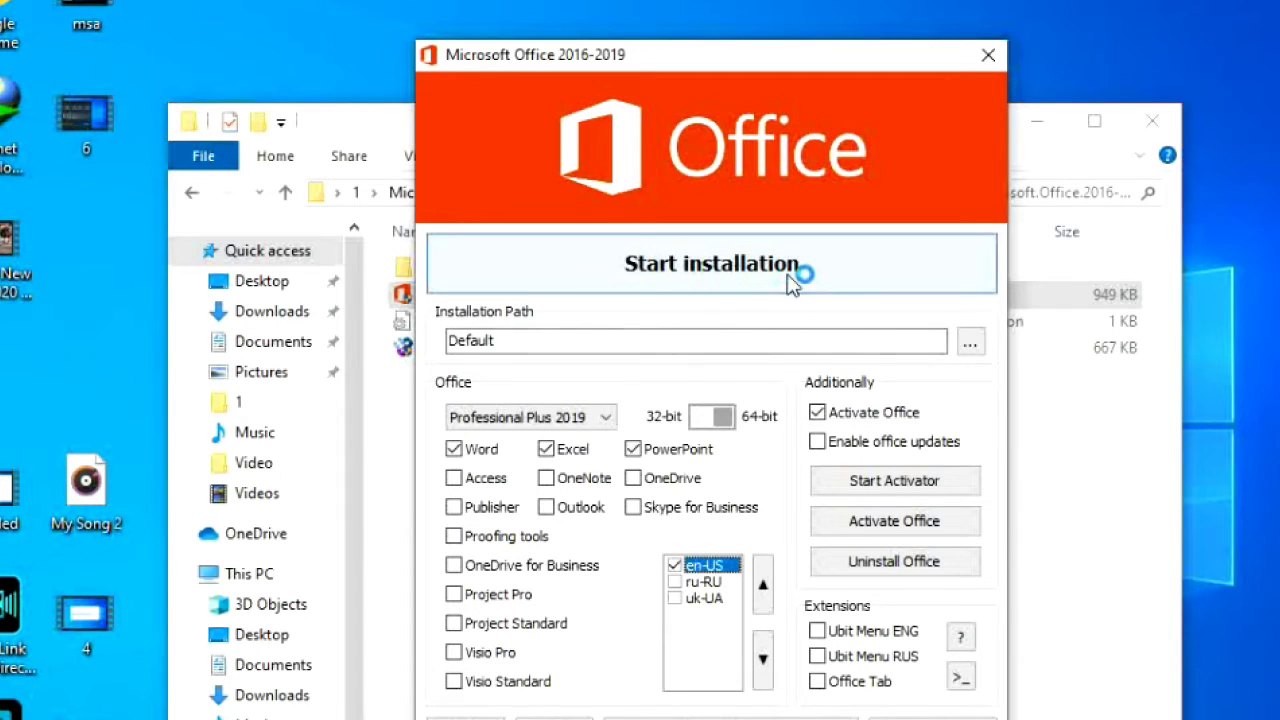
left_click(798, 272)
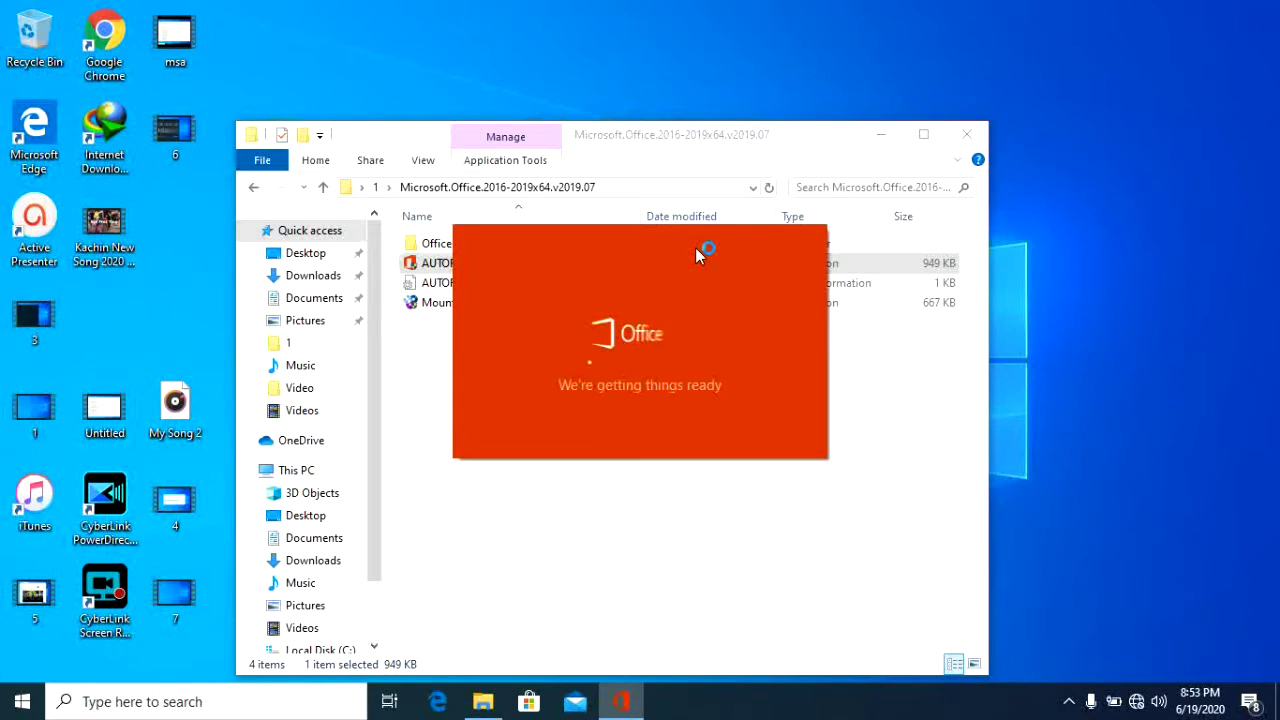
Minimize the folder window, check the background installation's status, and close the finished Office setup and installer windows.
left_click(881, 134)
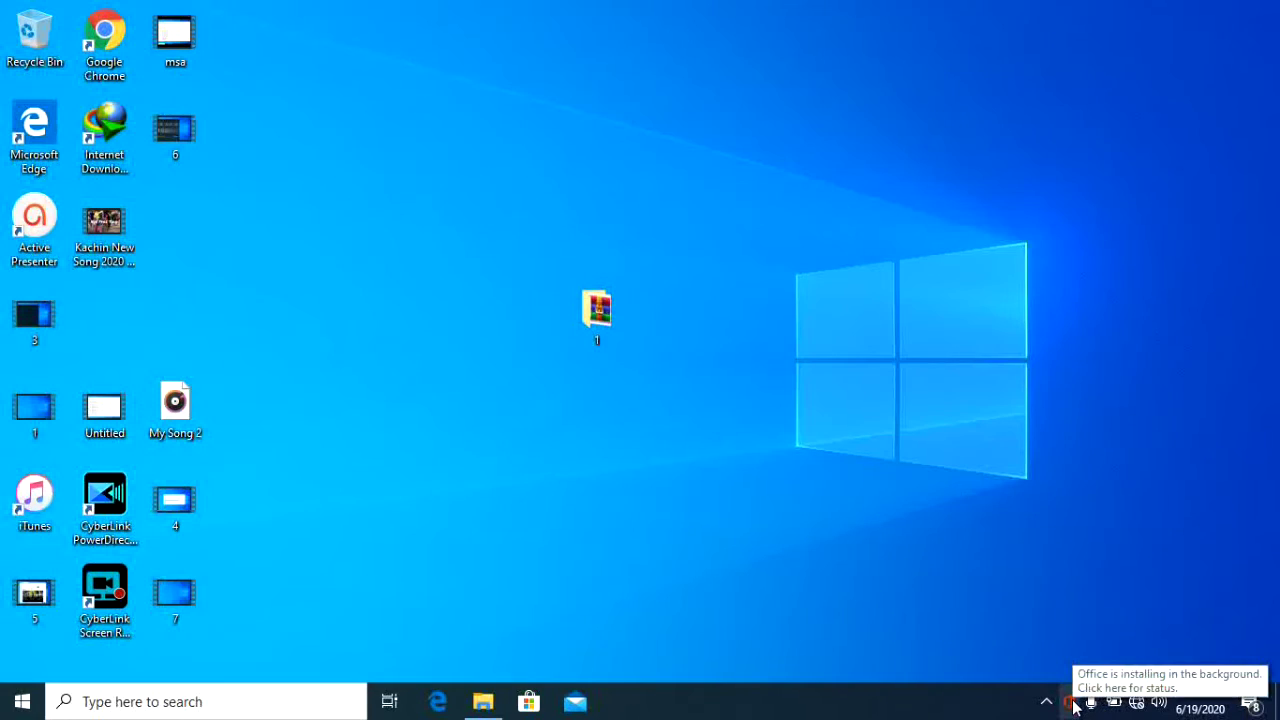
left_click(928, 708)
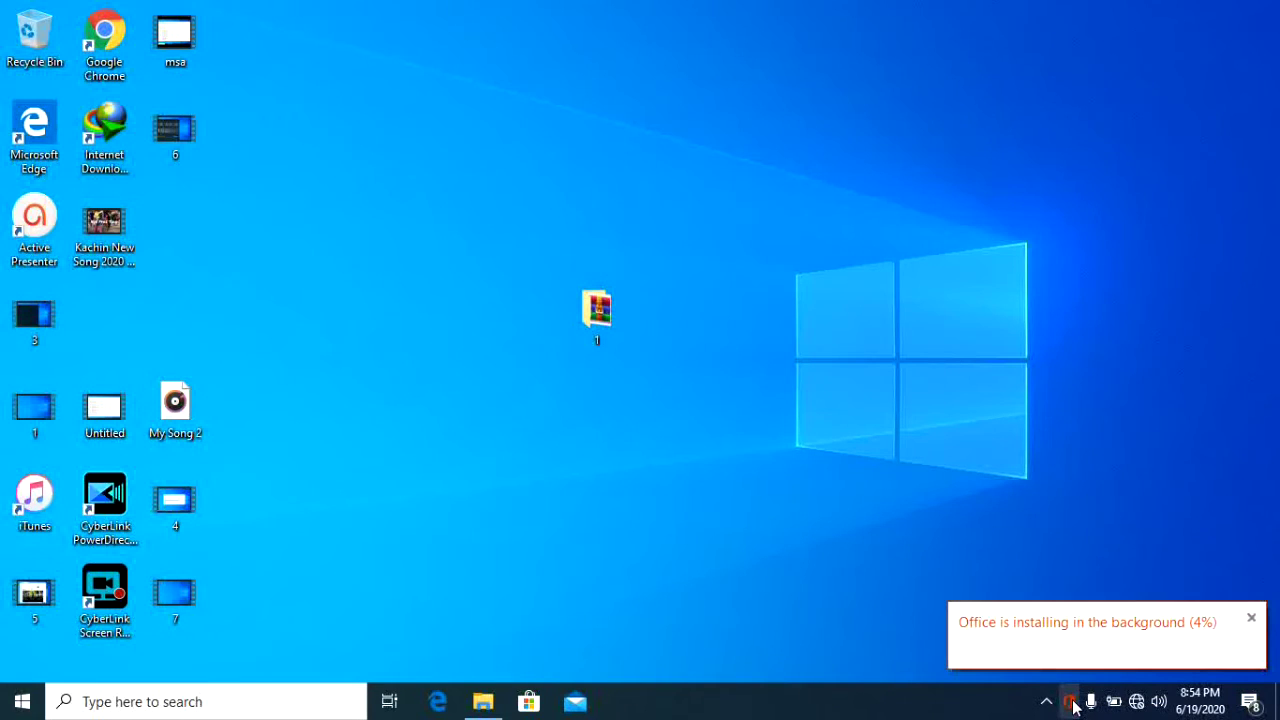
left_click(1071, 702)
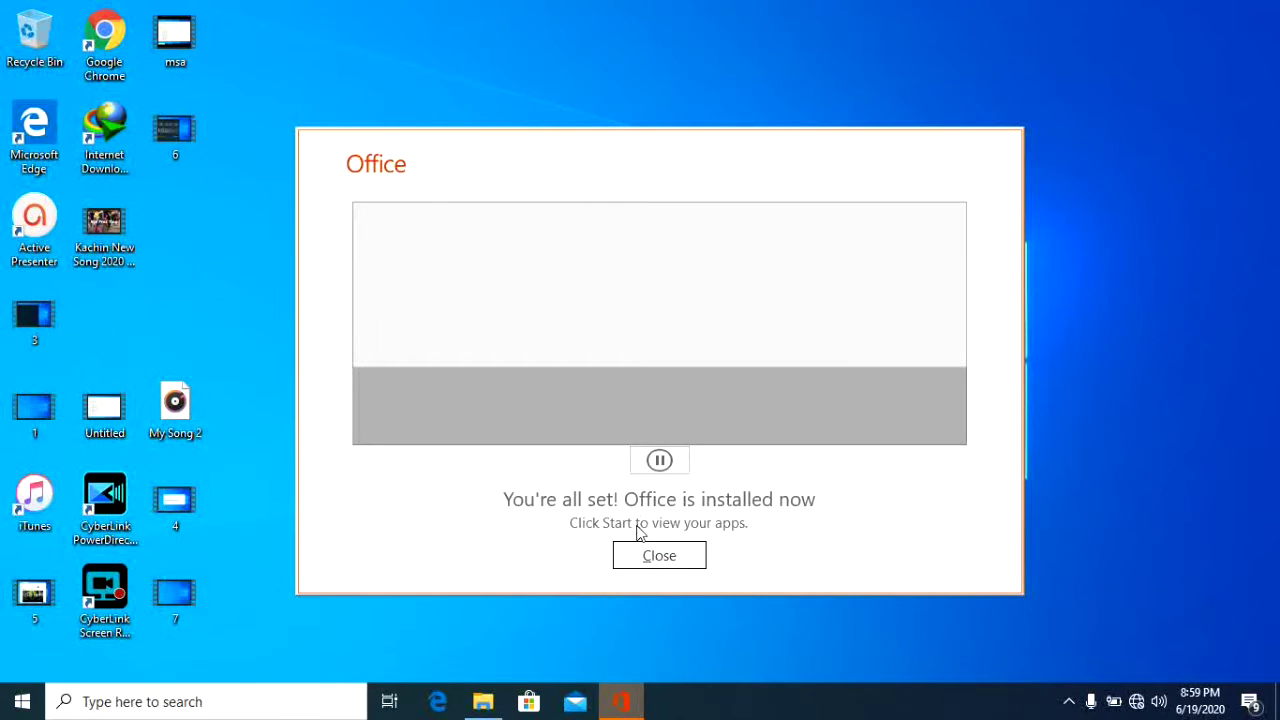
left_click(653, 555)
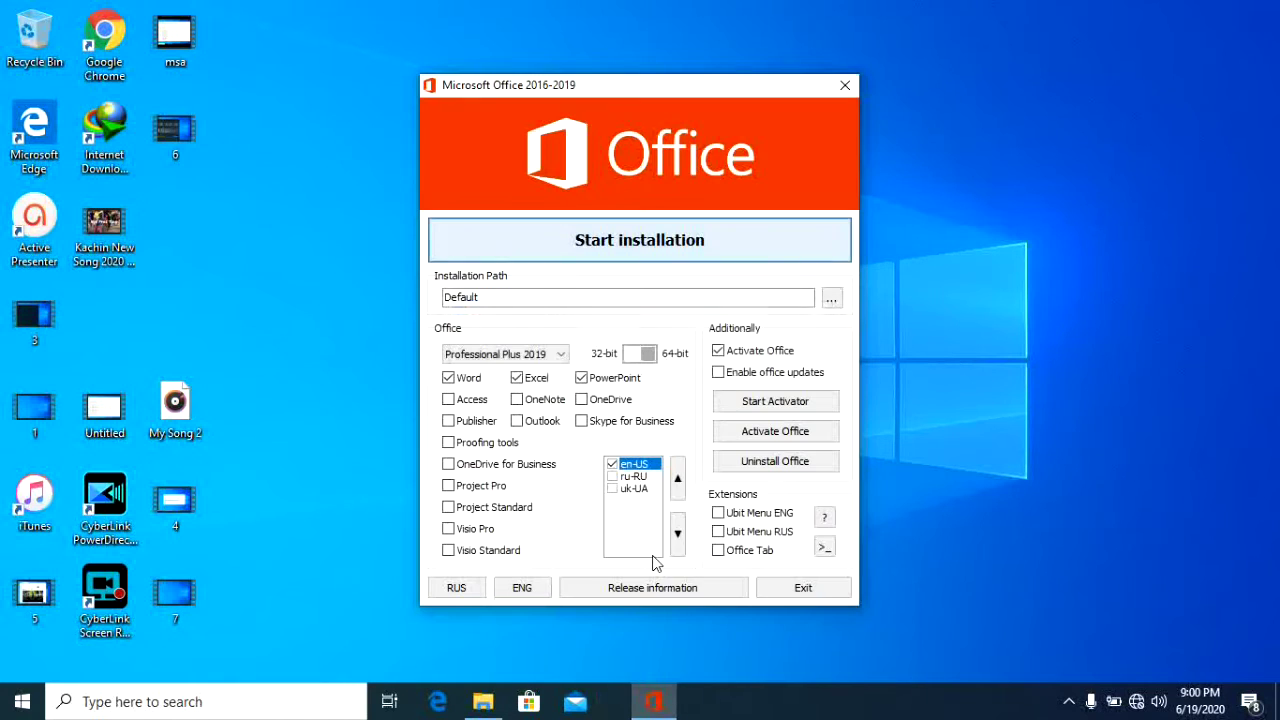
left_click(844, 86)
Search for PowerPoint and test it by opening a blank presentation, dismissing the privacy notice, and close it.
key("super+s")
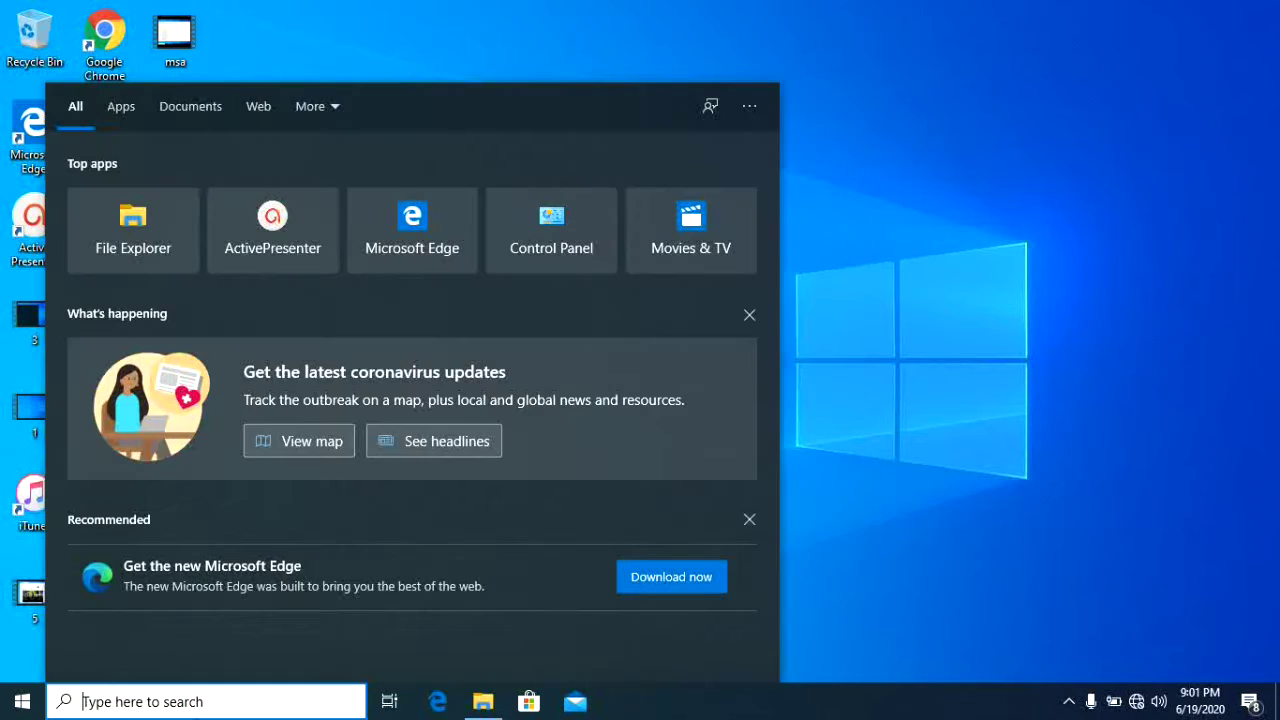
type("power")
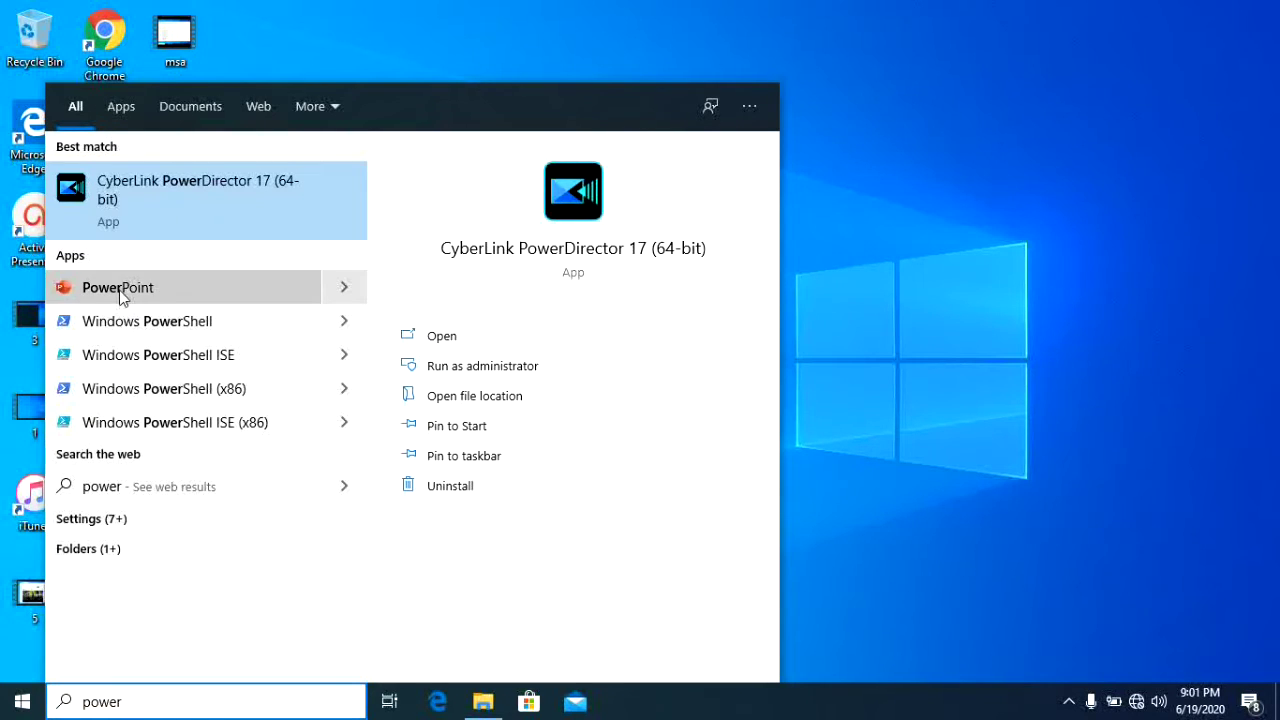
left_click(155, 286)
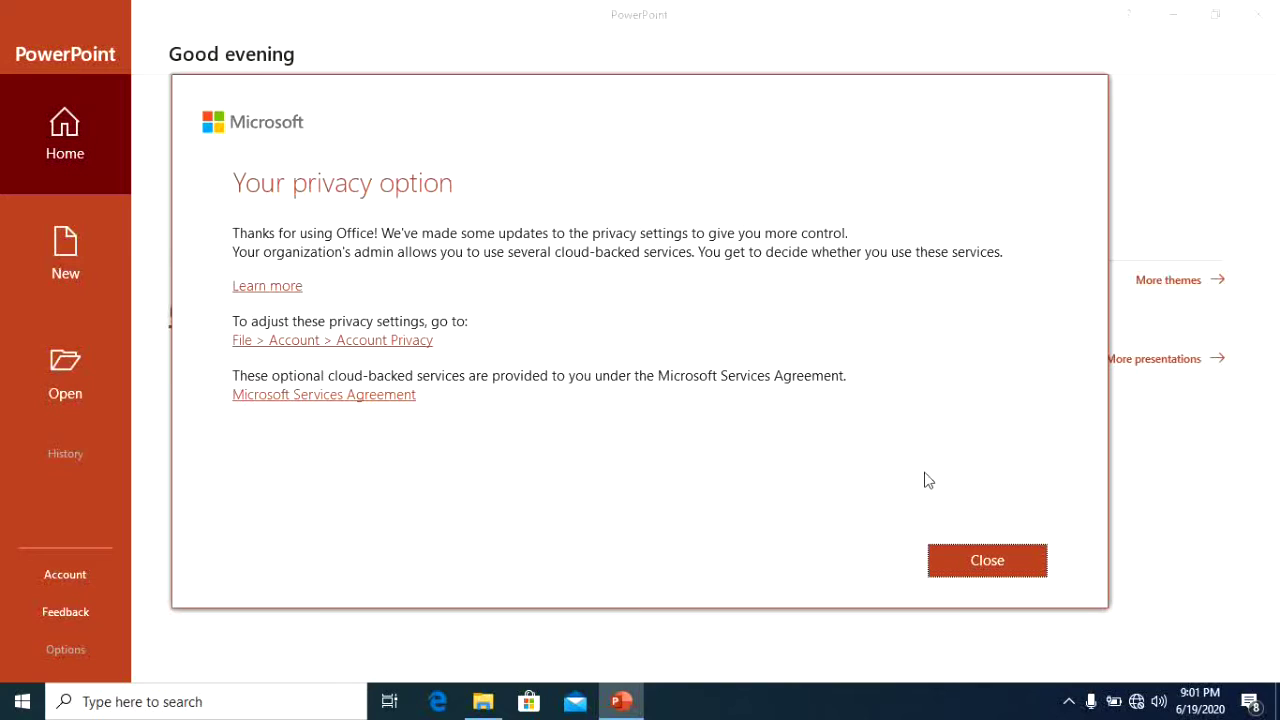
left_click(970, 560)
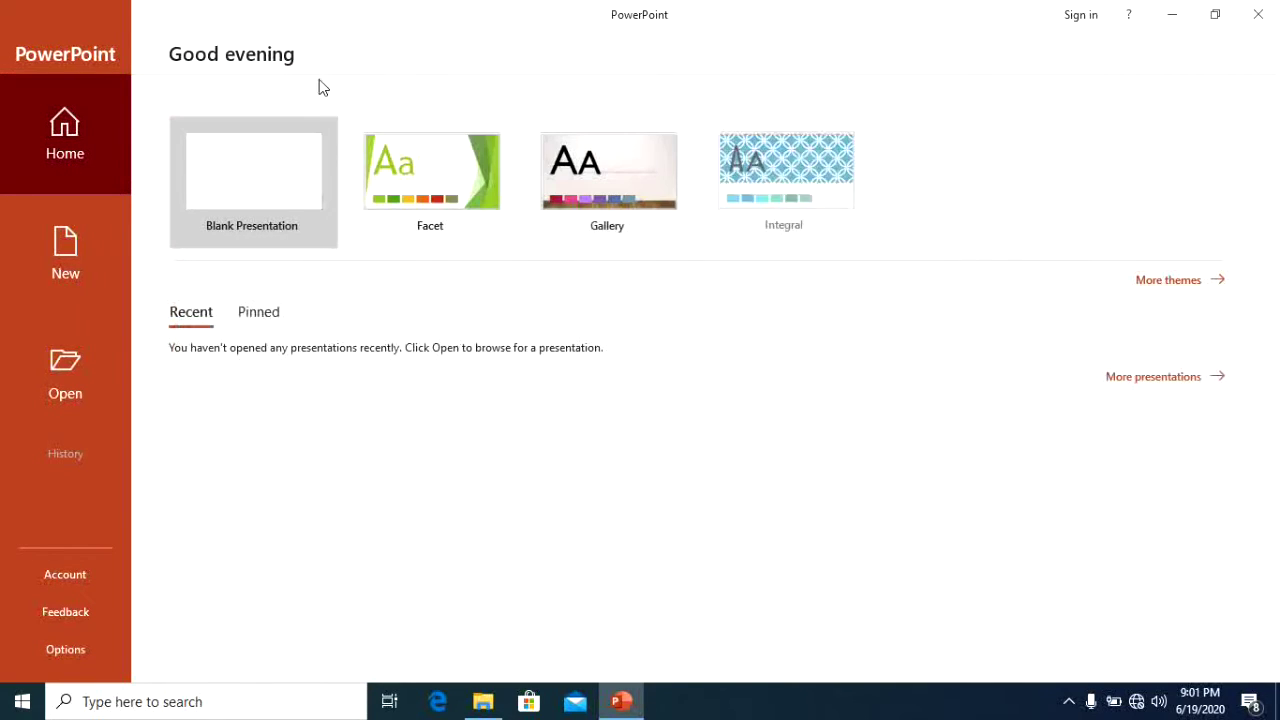
left_click(259, 173)
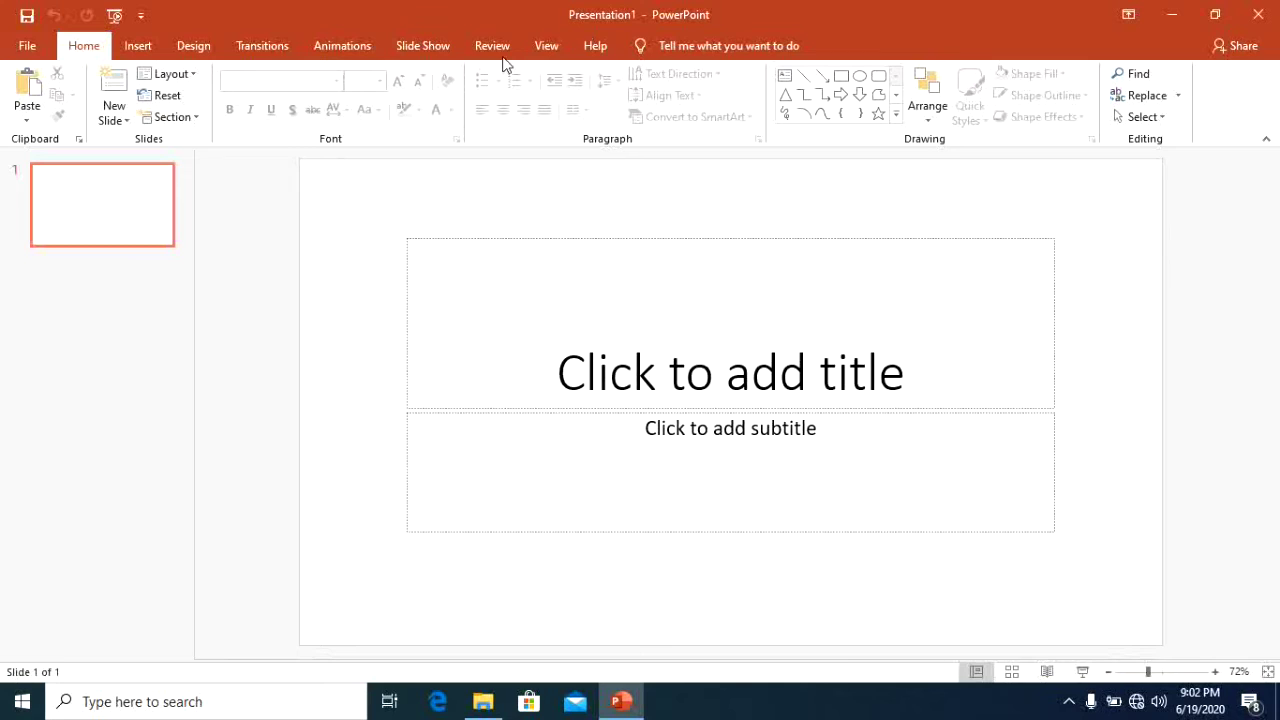
left_click(1252, 12)
Search for Word and test it by opening a blank document, and close it.
left_click(250, 703)
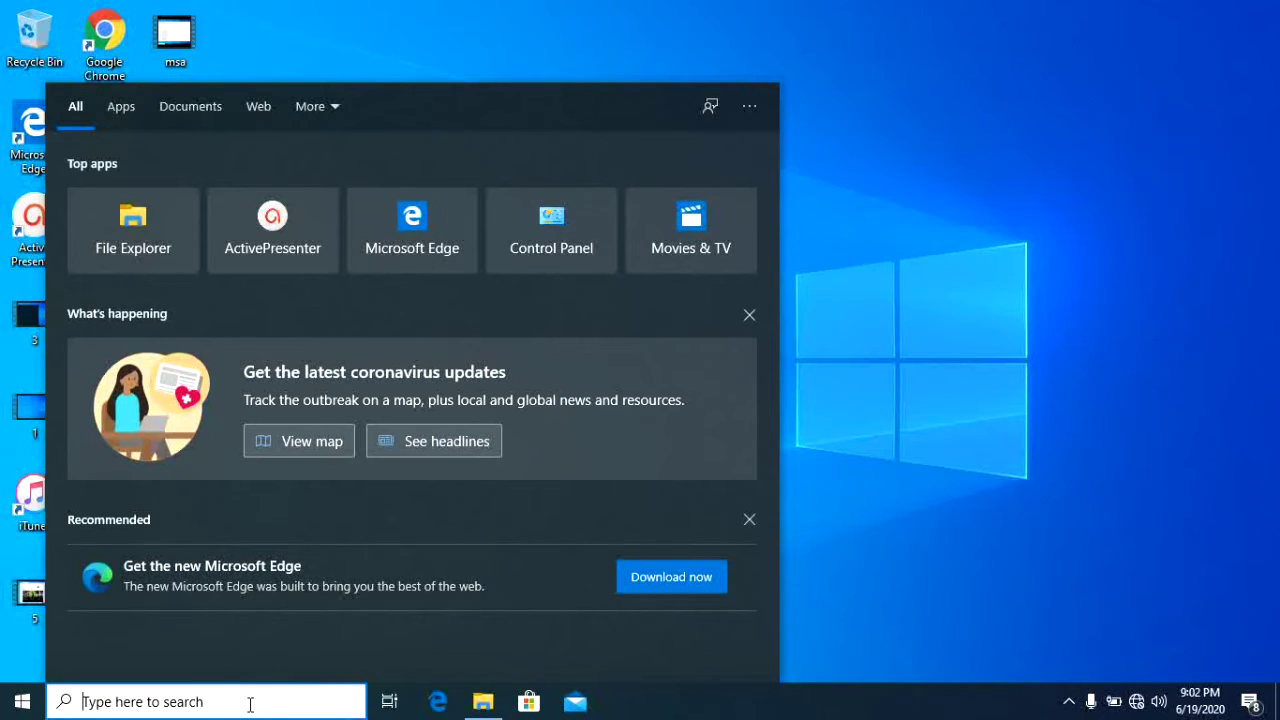
type("word")
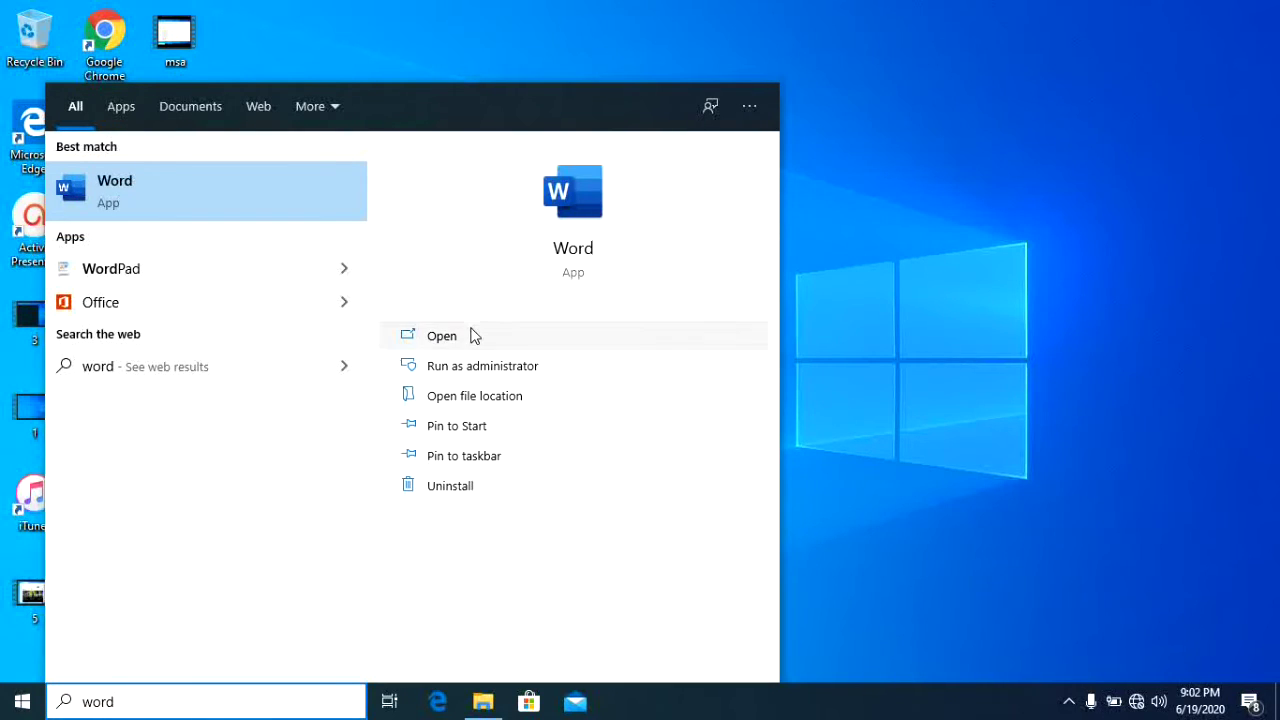
left_click(470, 329)
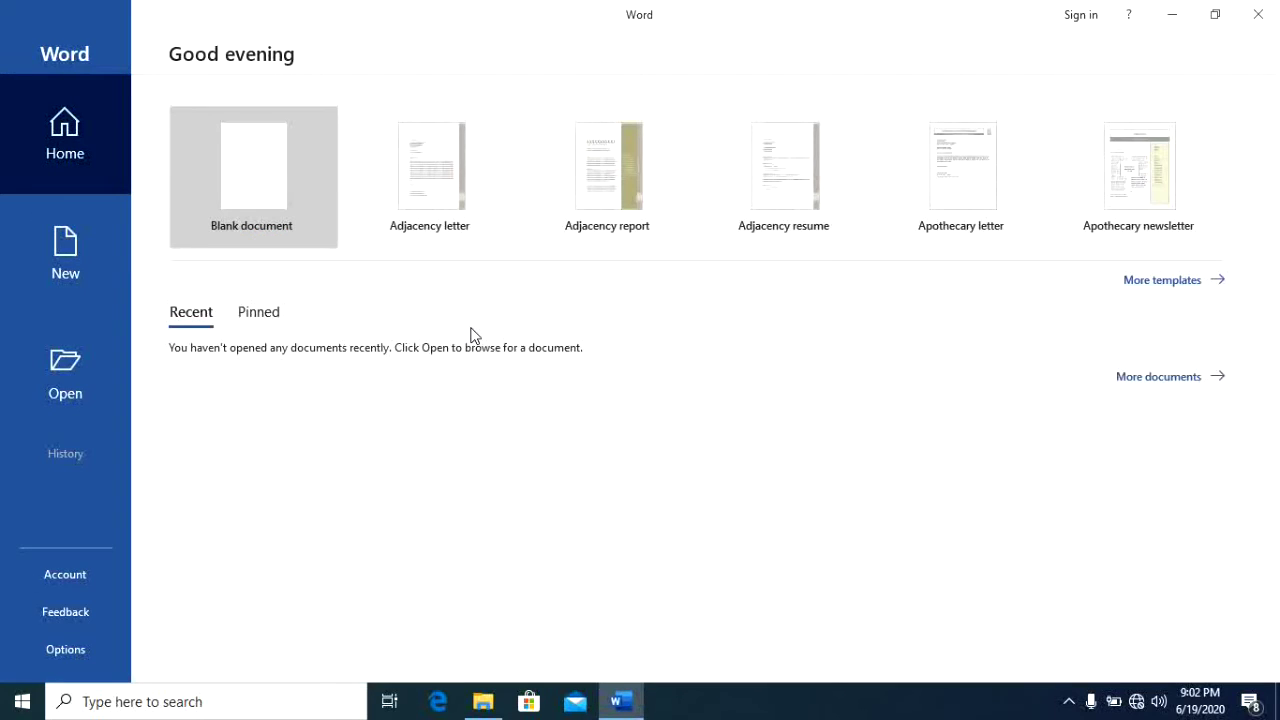
left_click(258, 188)
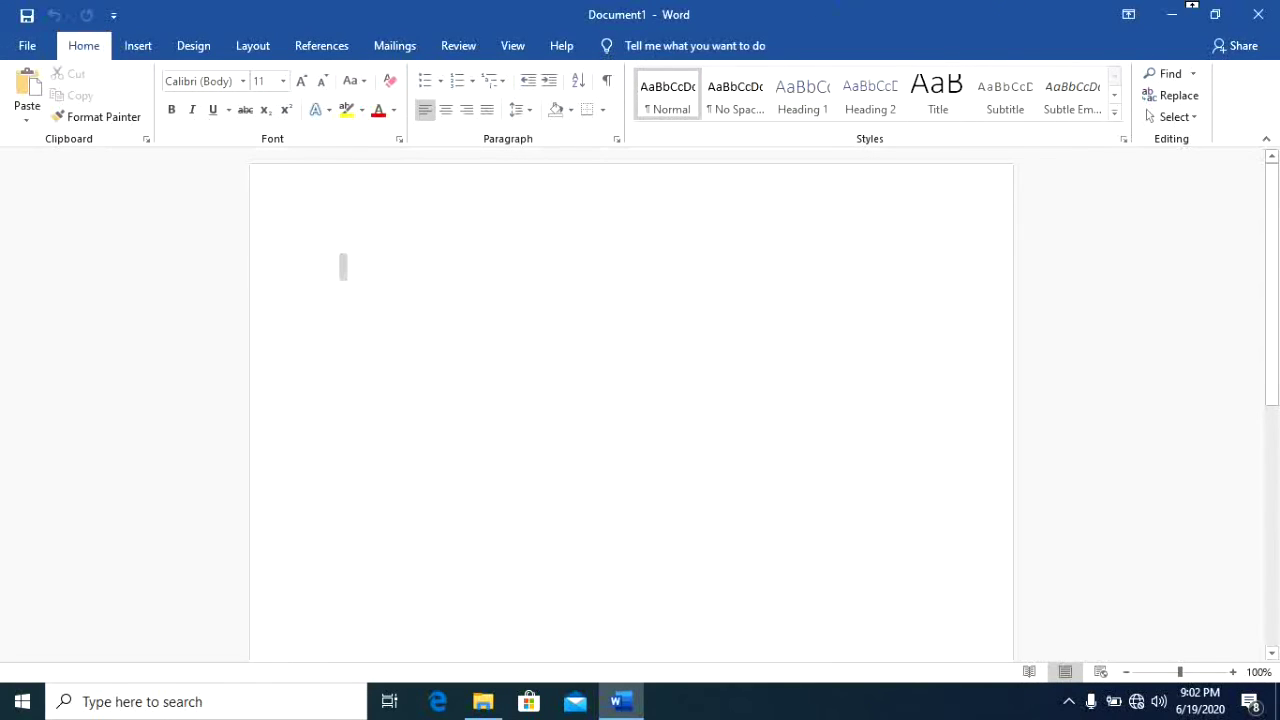
left_click(1258, 14)
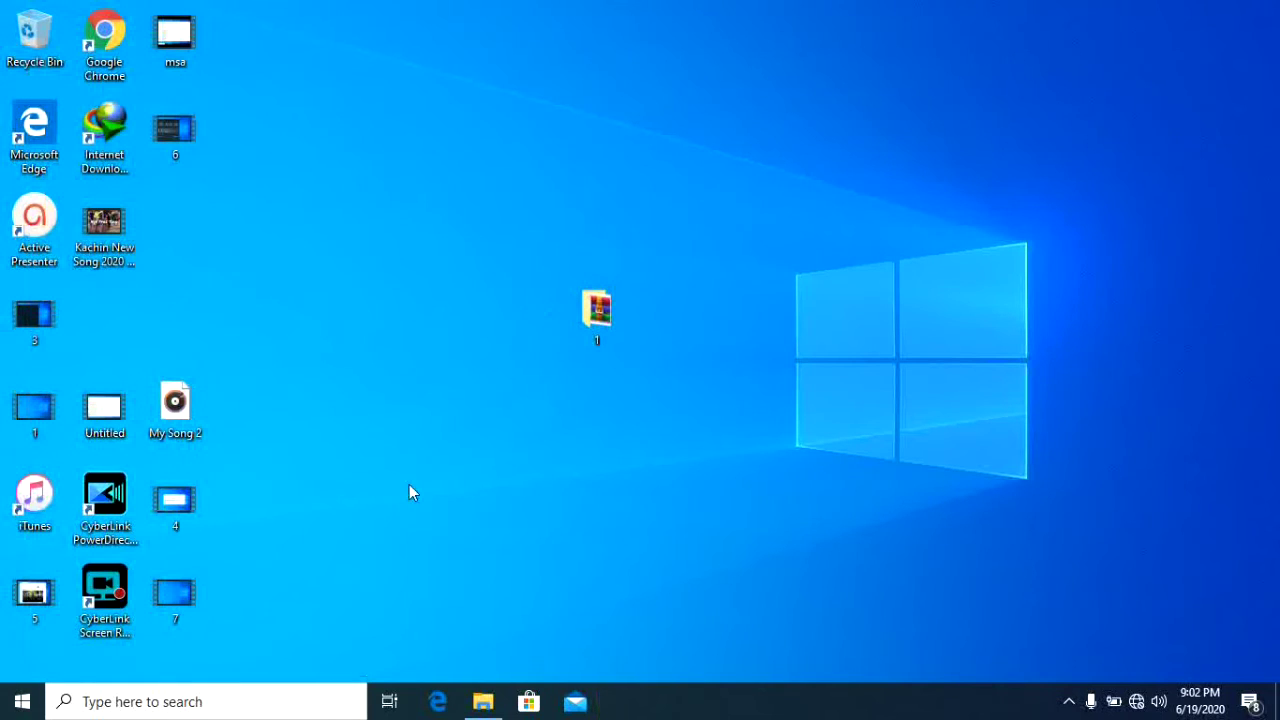
Search for Excel and test it by opening a blank workbook, and close it.
left_click(199, 713)
type("e")
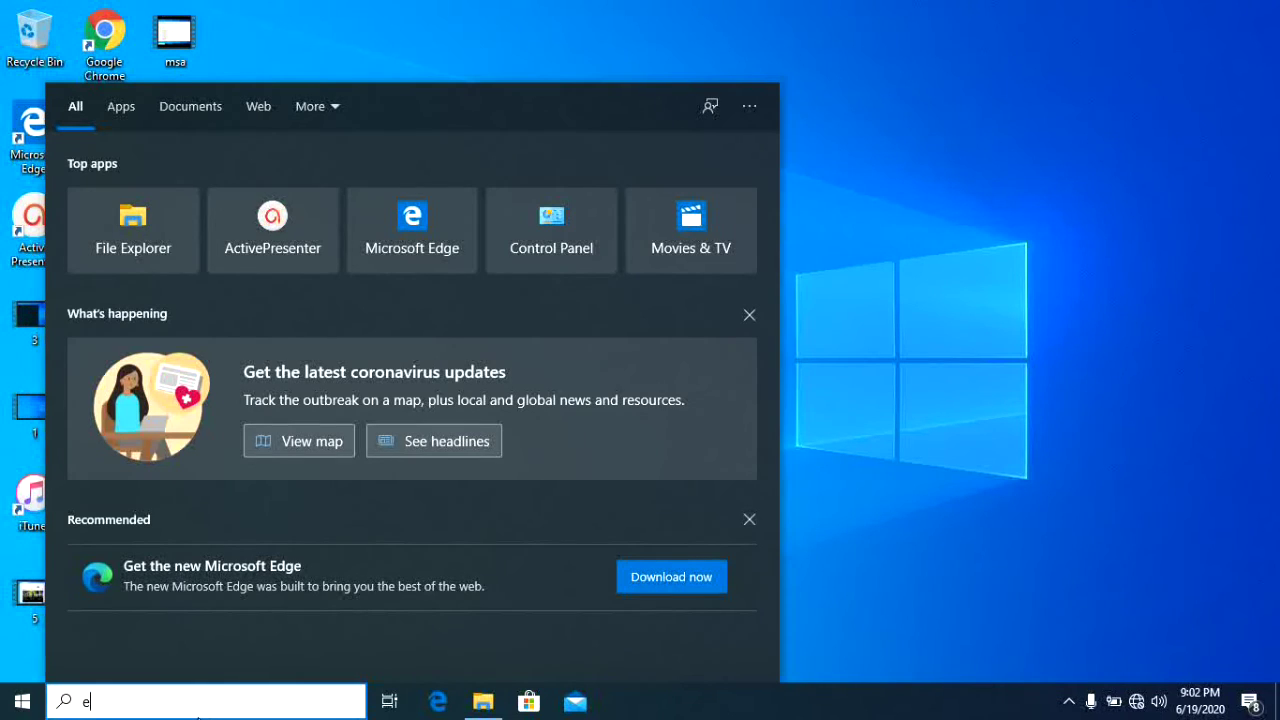
type("xcel")
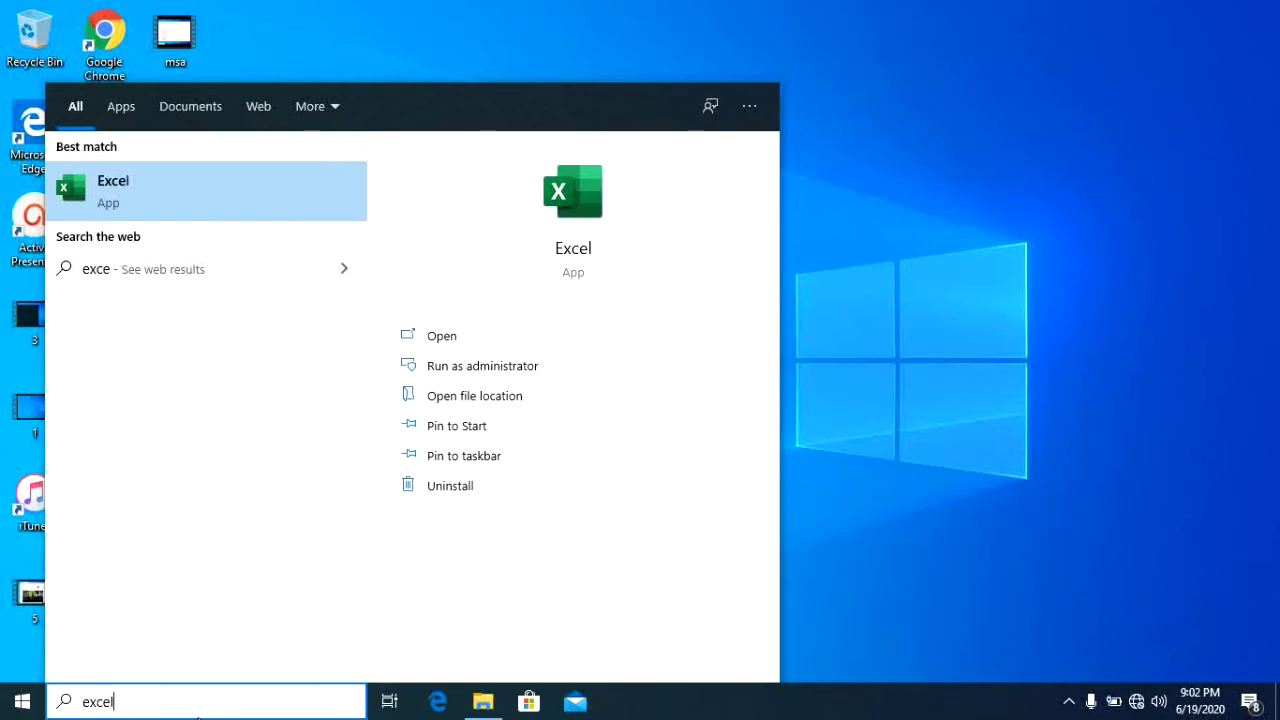
left_click(463, 346)
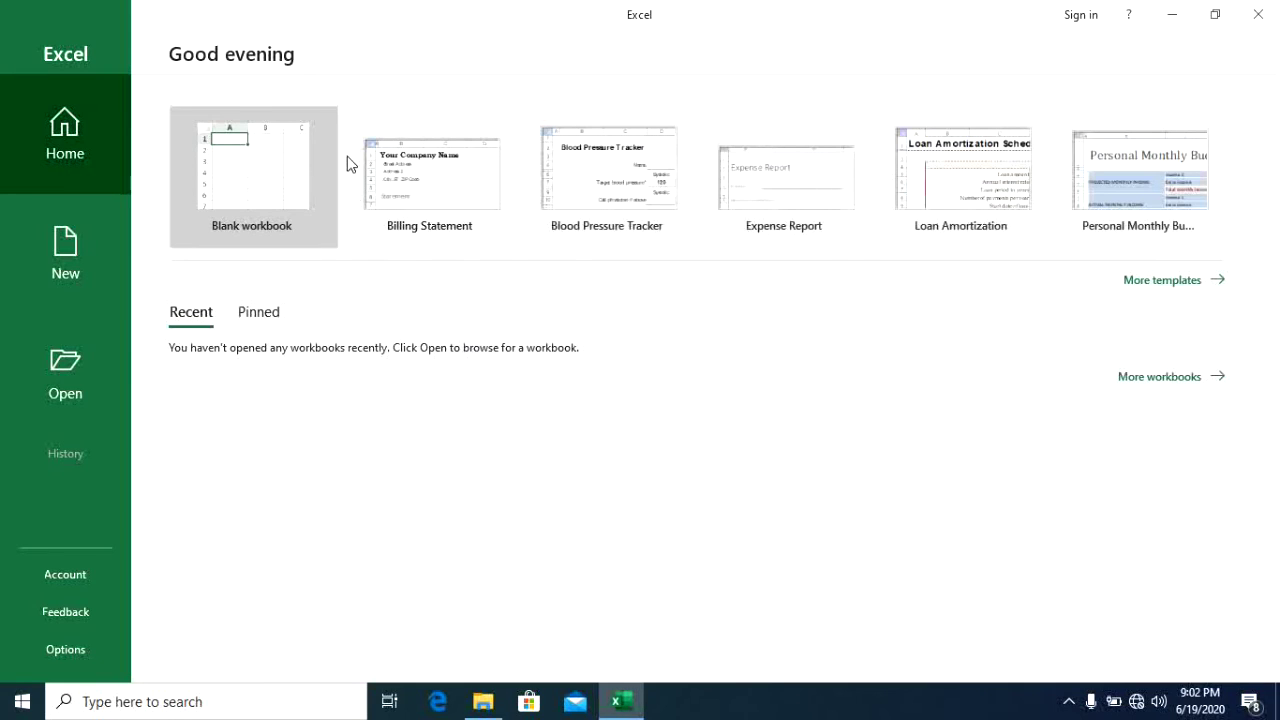
left_click(250, 148)
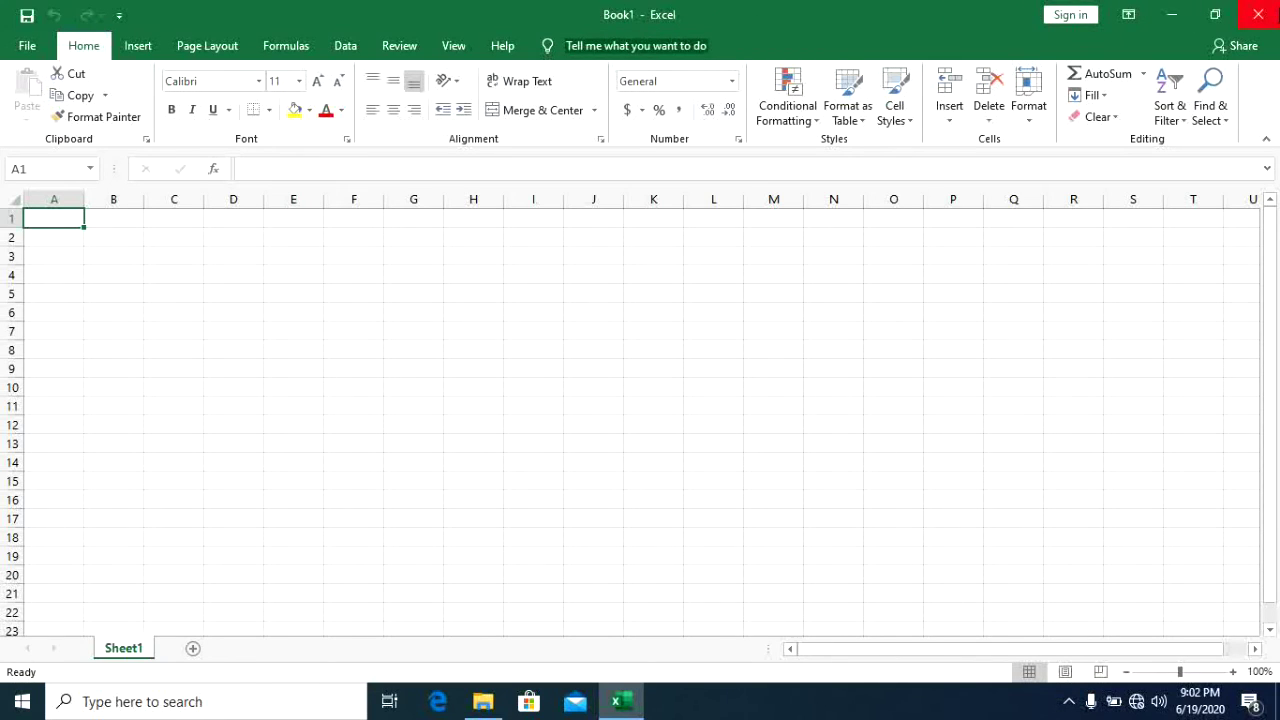
left_click(1258, 14)
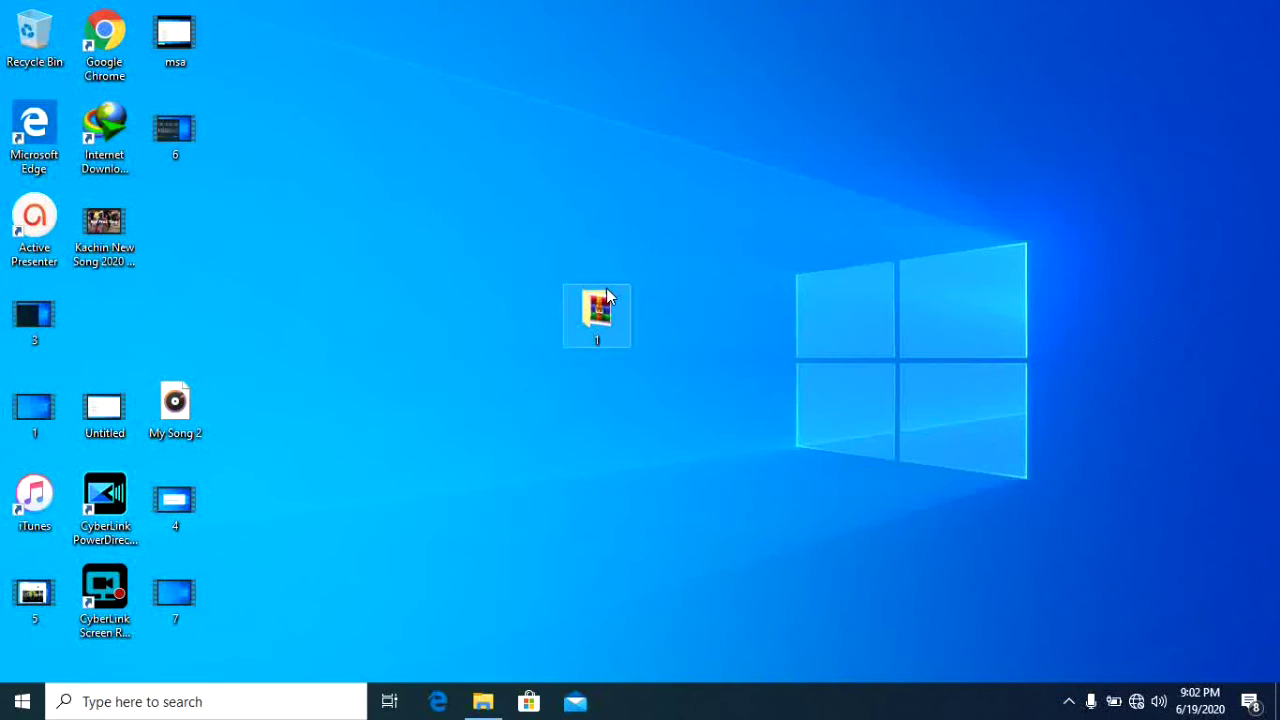
Reopen the AUTORUN application from the extracted Microsoft.Office.2016-2019x64.v2019.07 folder in desktop folder 1, view its installation options, and close it.
double_click(600, 305)
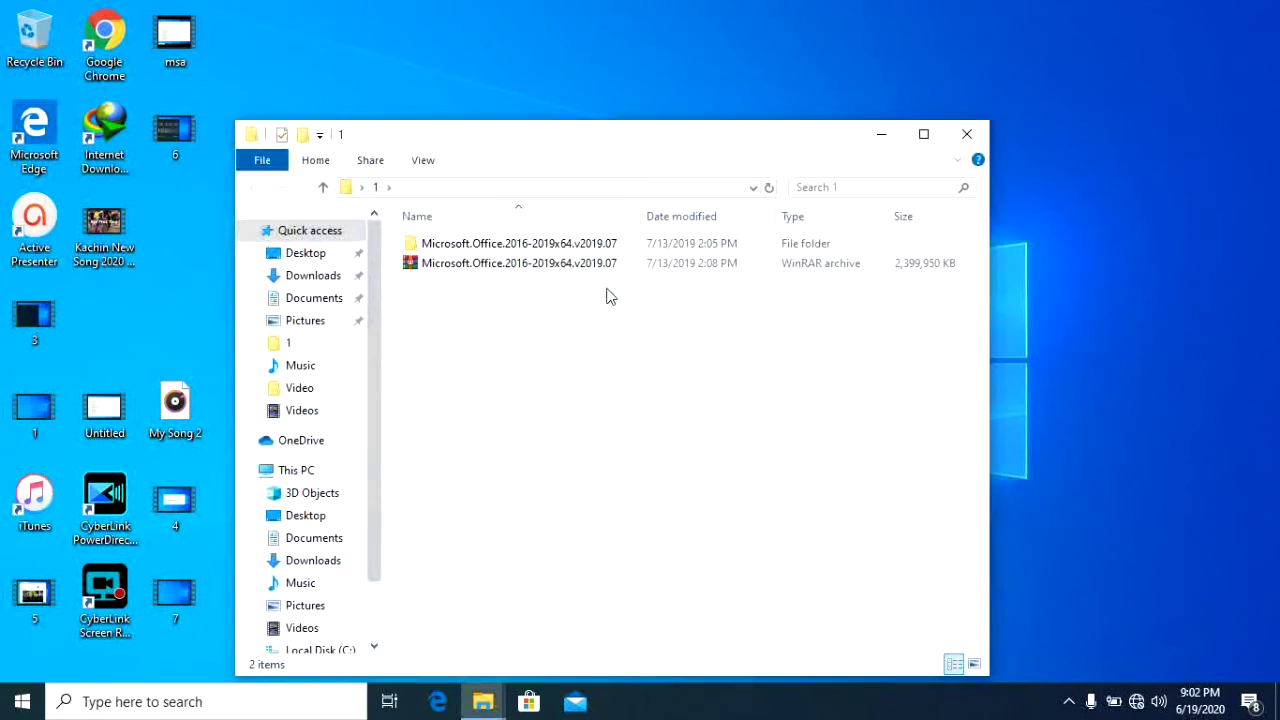
left_click(527, 272)
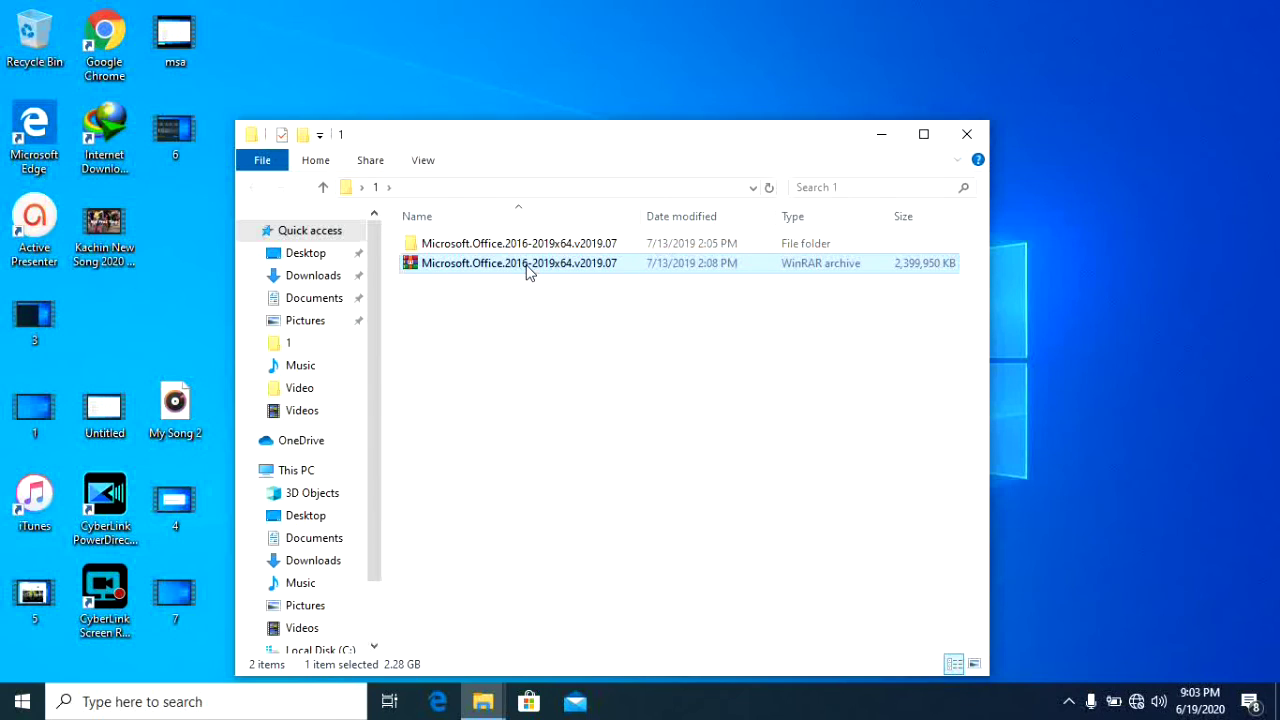
double_click(528, 246)
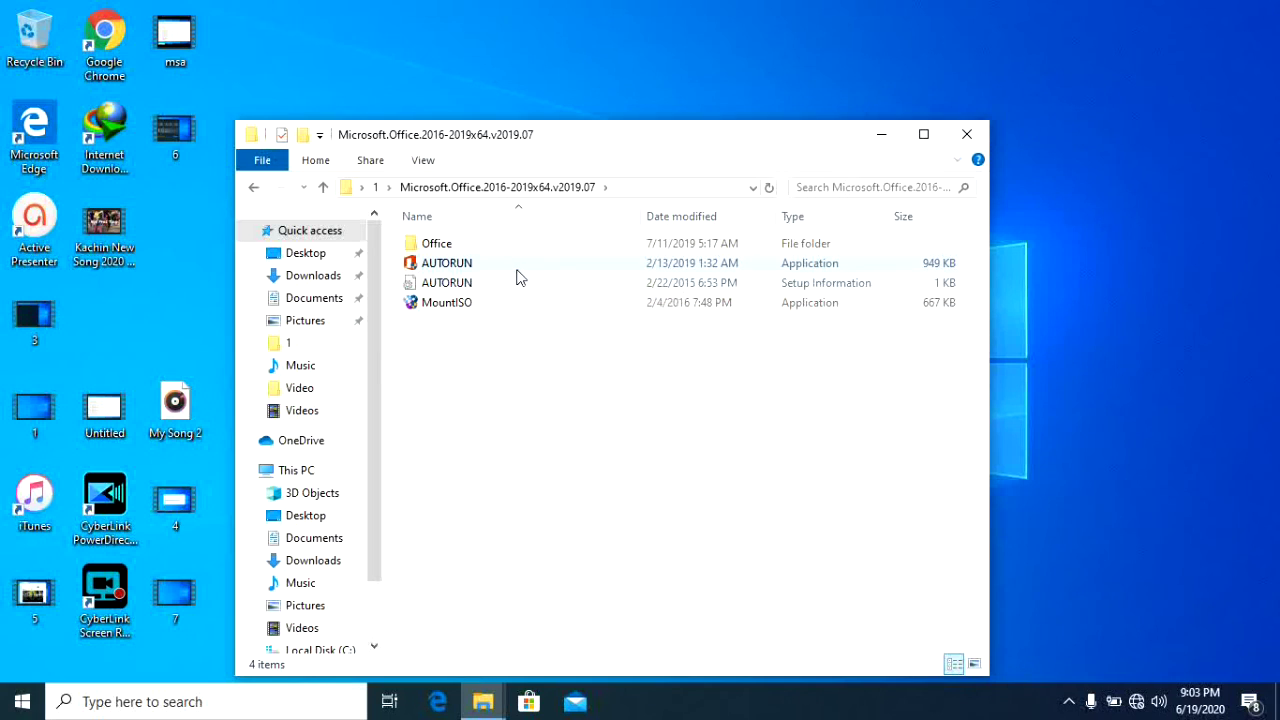
double_click(517, 268)
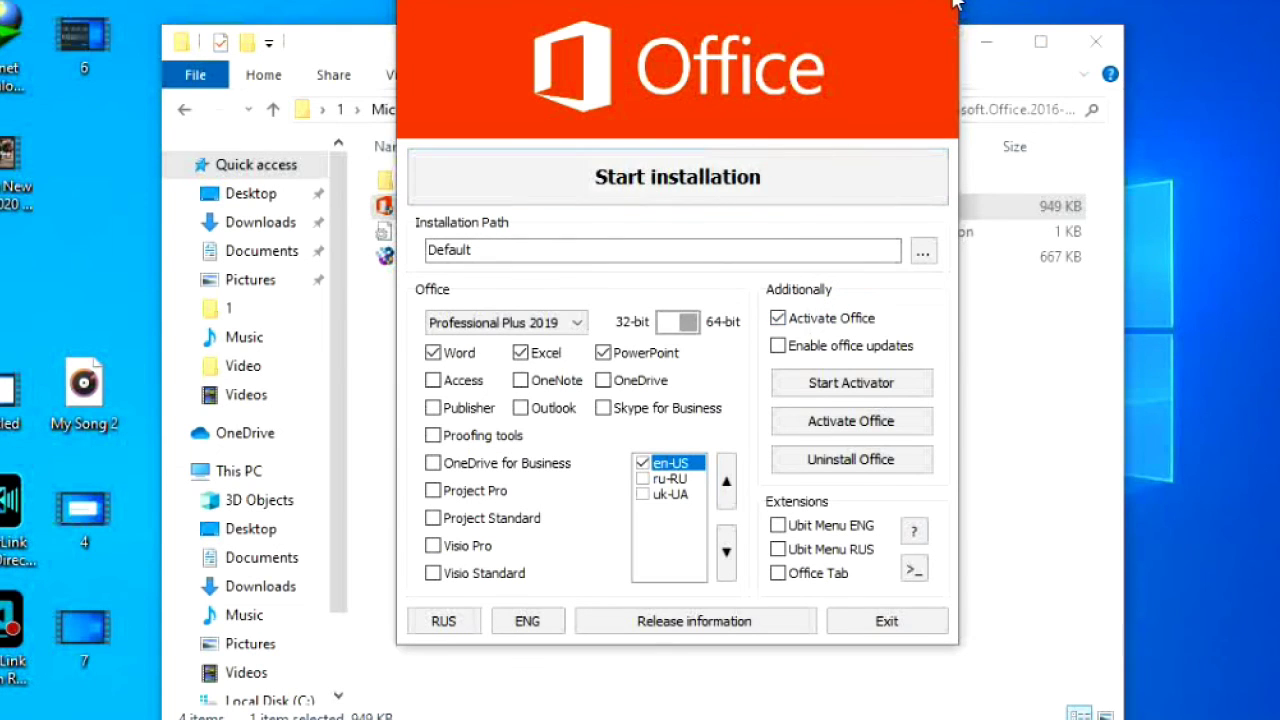
left_click(950, 1)
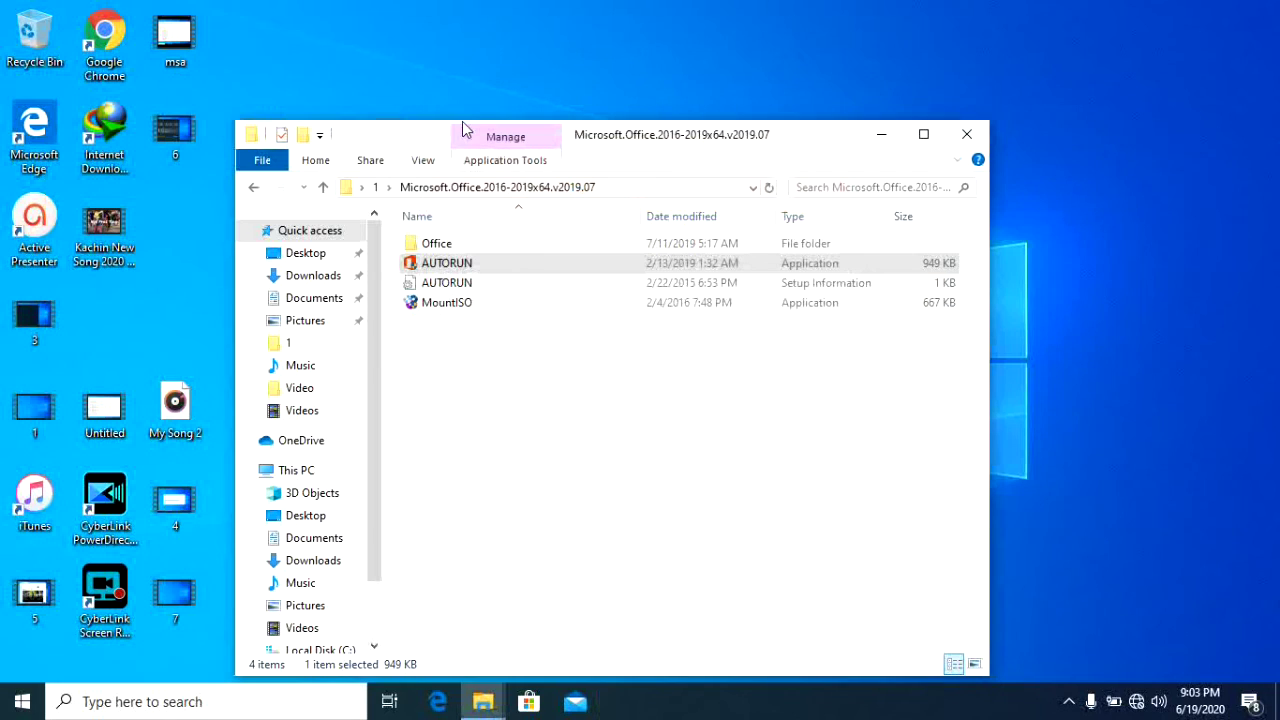